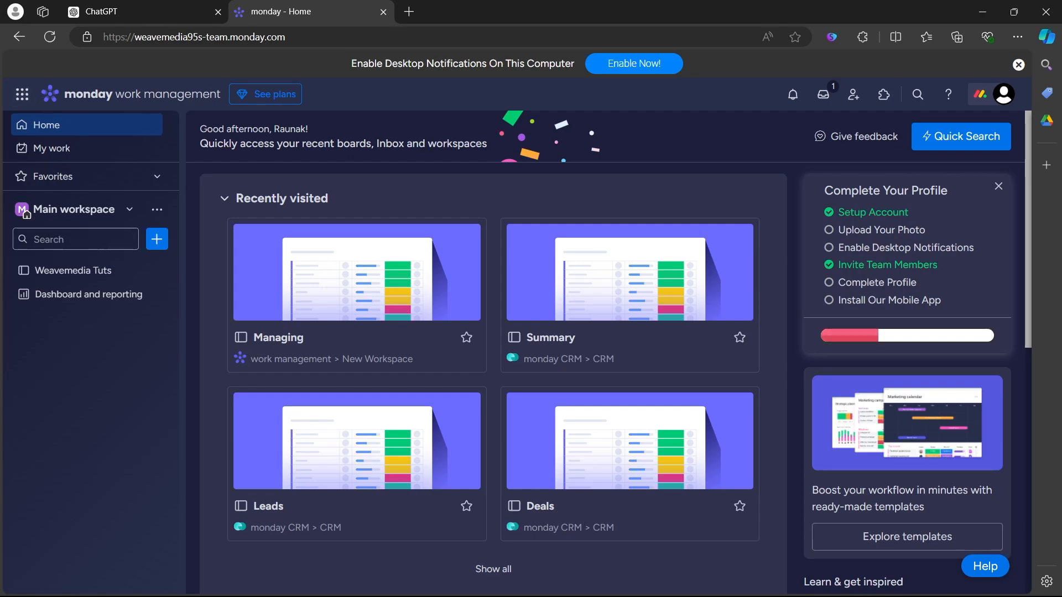
# - Create a board named "Task mg" in the main workspace with Main privacy, set up for managing tasks
pyautogui.scroll(-1, 343, 332)
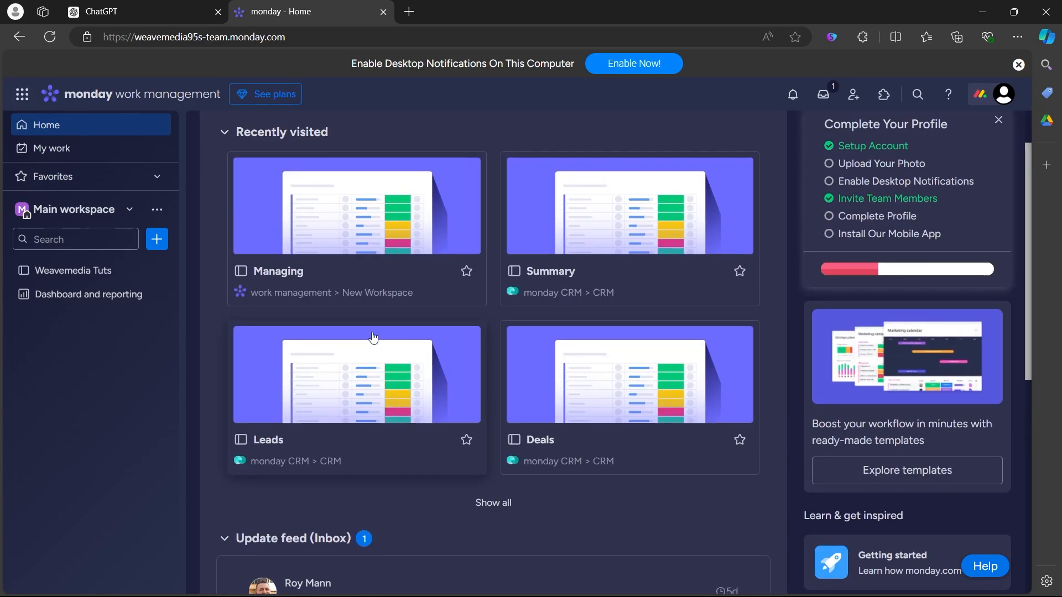
pyautogui.scroll(-3, 343, 332)
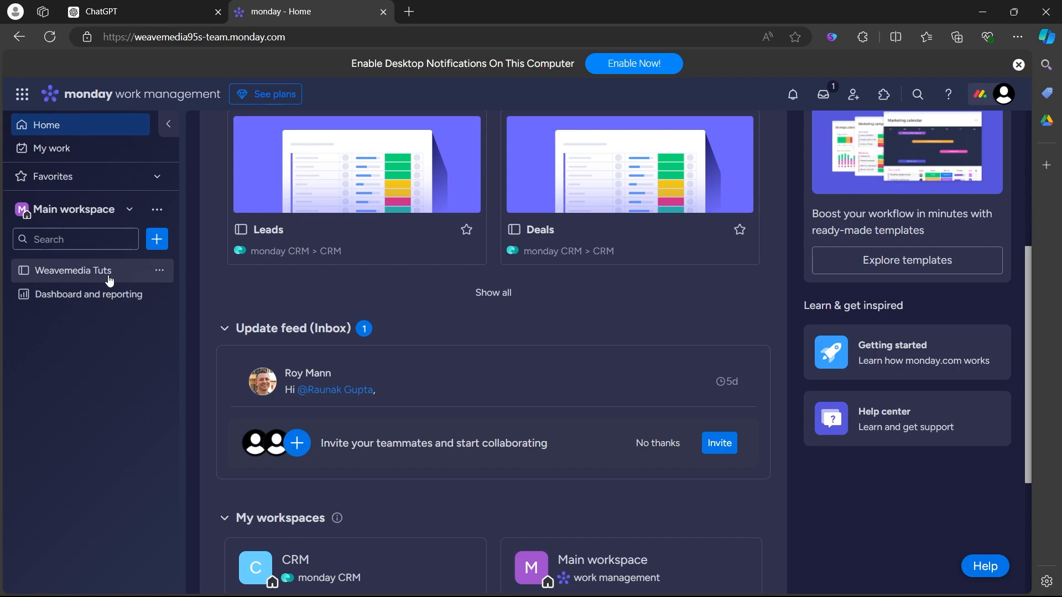
pyautogui.click(161, 244)
pyautogui.click(241, 207)
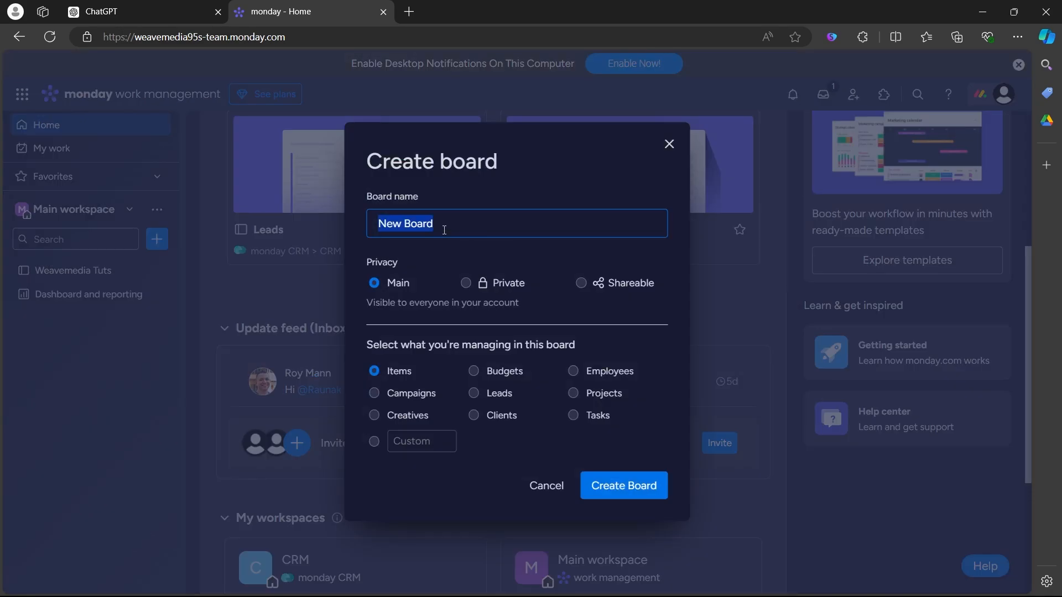
pyautogui.write('Task mg')
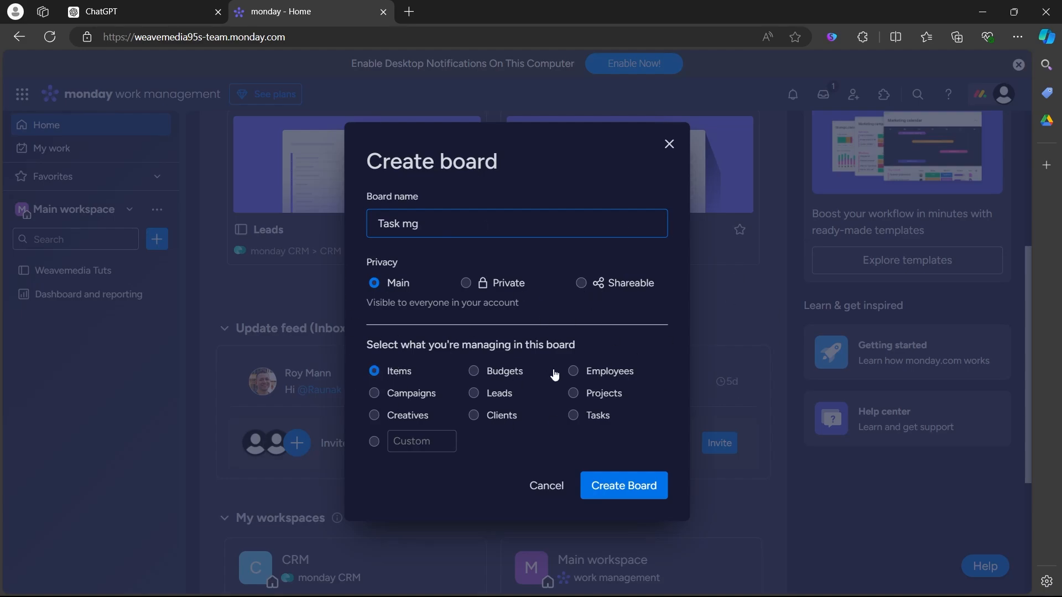
pyautogui.moveTo(399, 345); pyautogui.dragTo(608, 335)
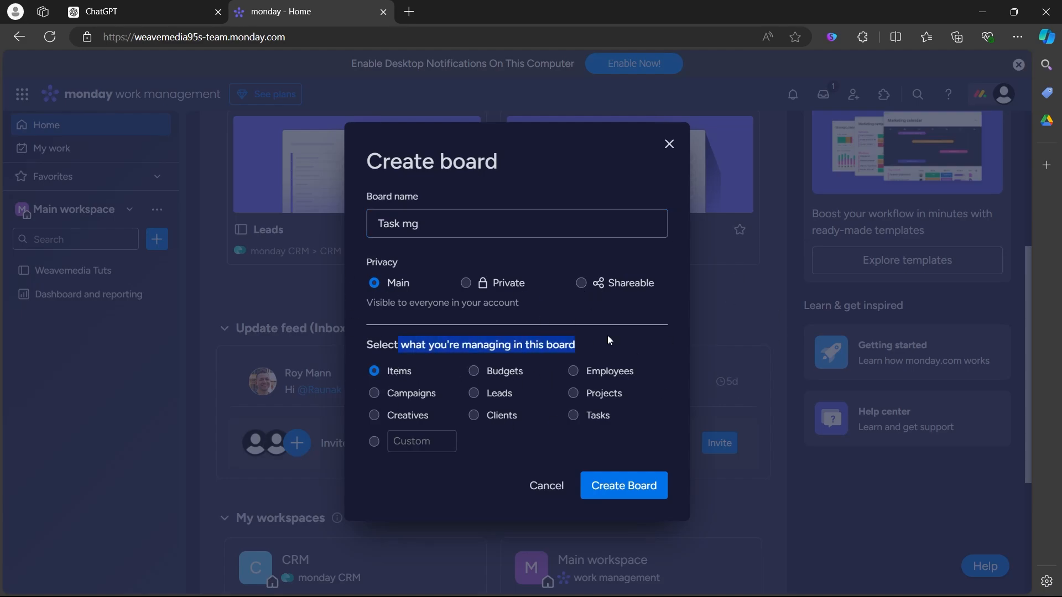
pyautogui.click(579, 416)
pyautogui.click(617, 485)
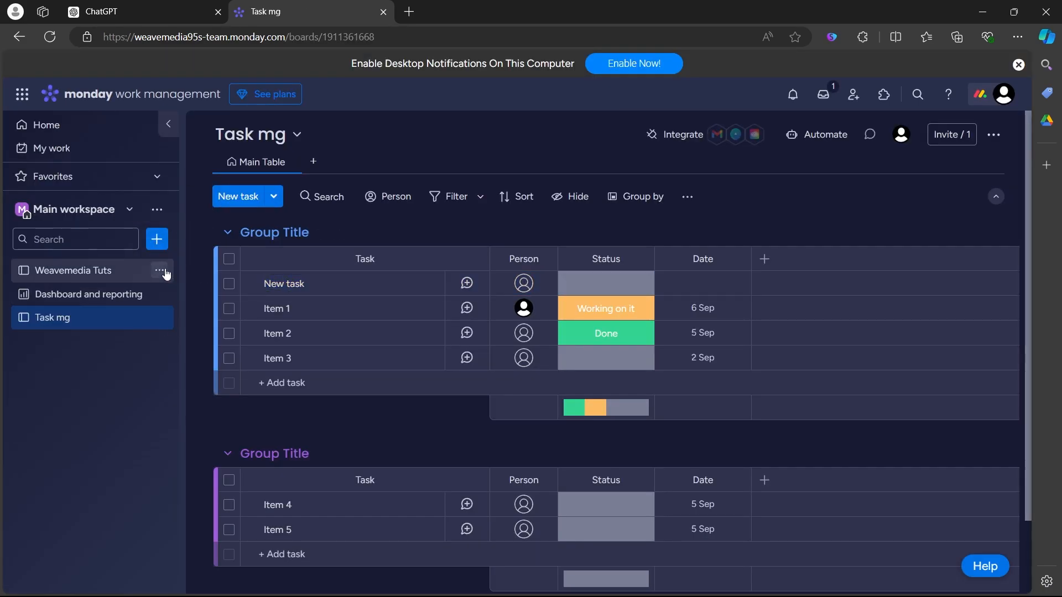
# - Start a new board from a template in the main workspace, opening the template center
pyautogui.click(150, 270)
pyautogui.click(157, 239)
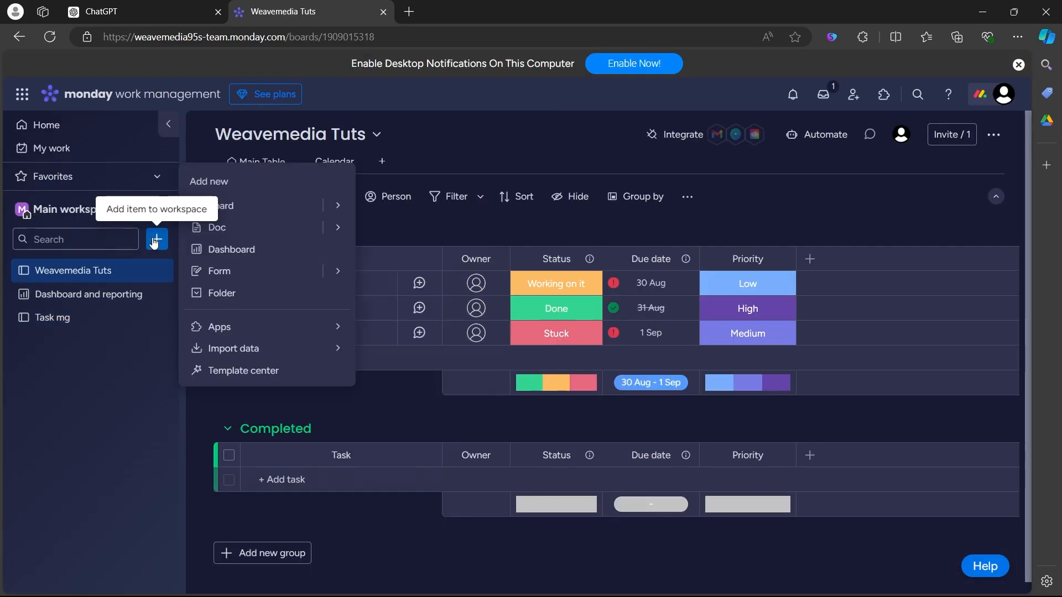
pyautogui.click(337, 208)
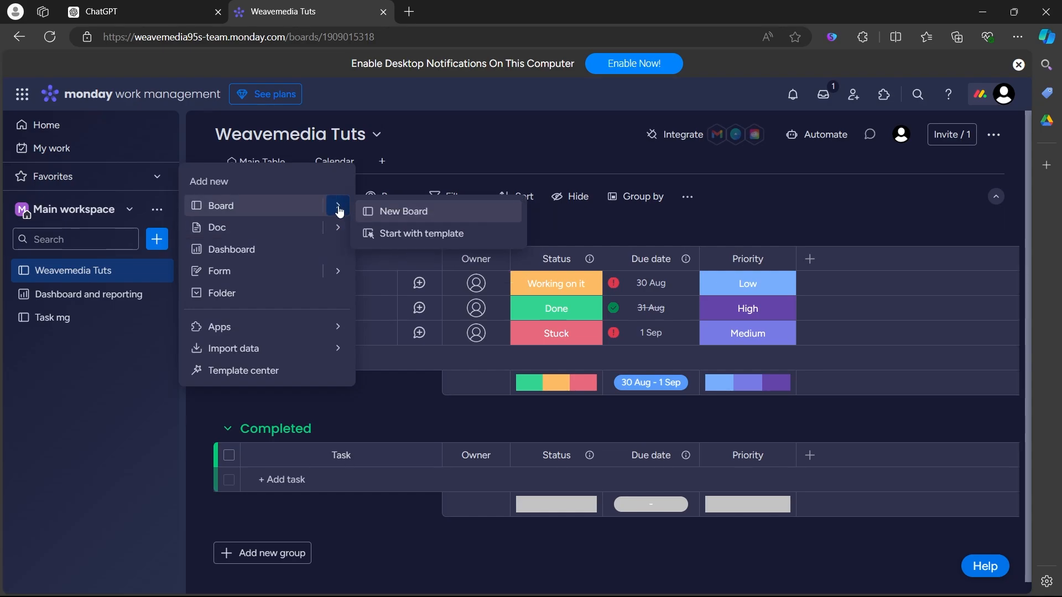
pyautogui.click(428, 235)
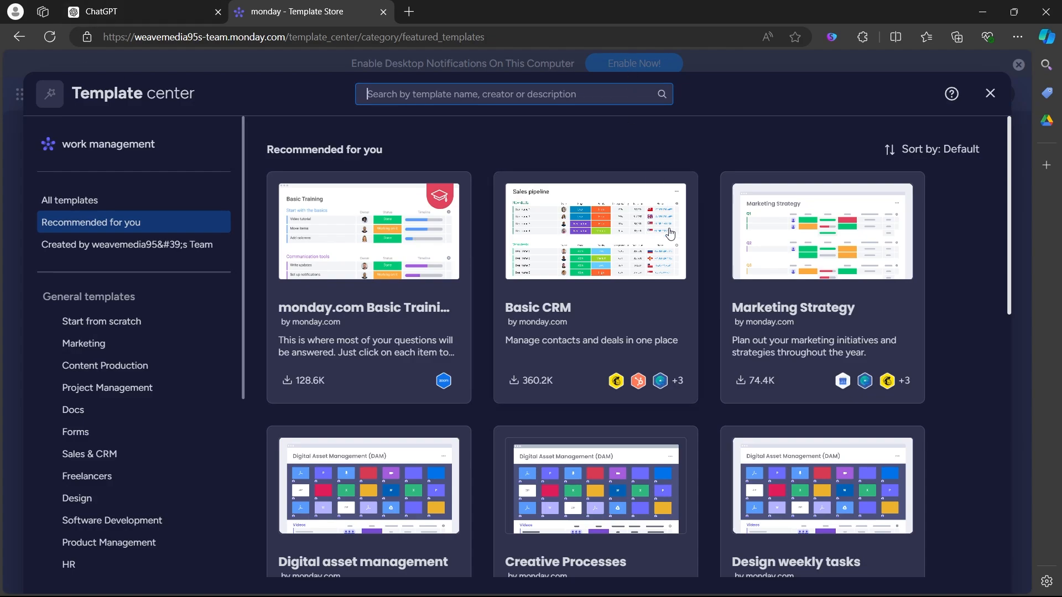
# - Find the Agile Project Management template in the Project Management category and add it to the workspace
pyautogui.click(82, 344)
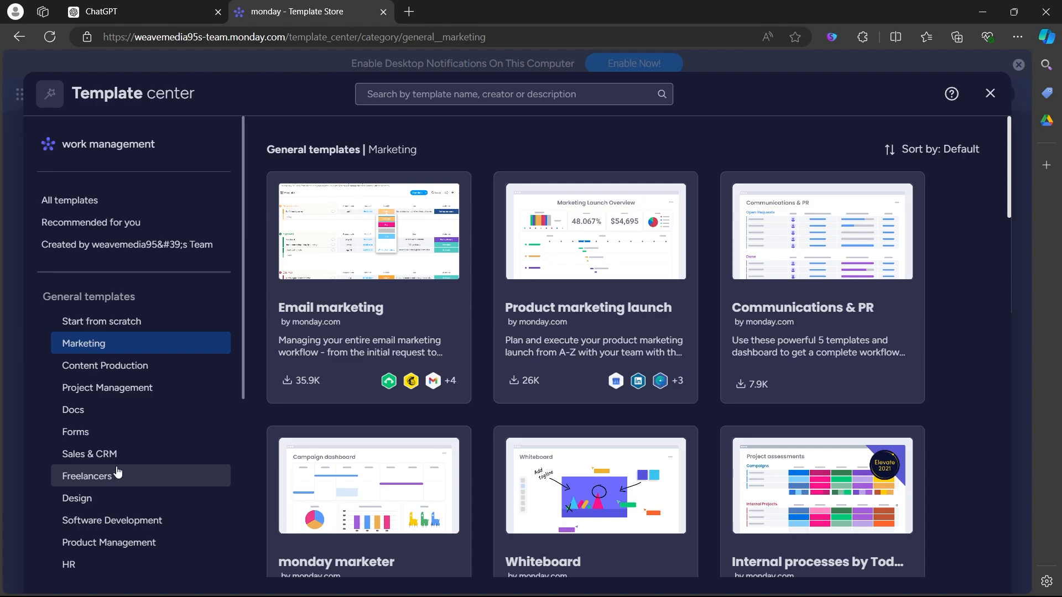
pyautogui.click(127, 388)
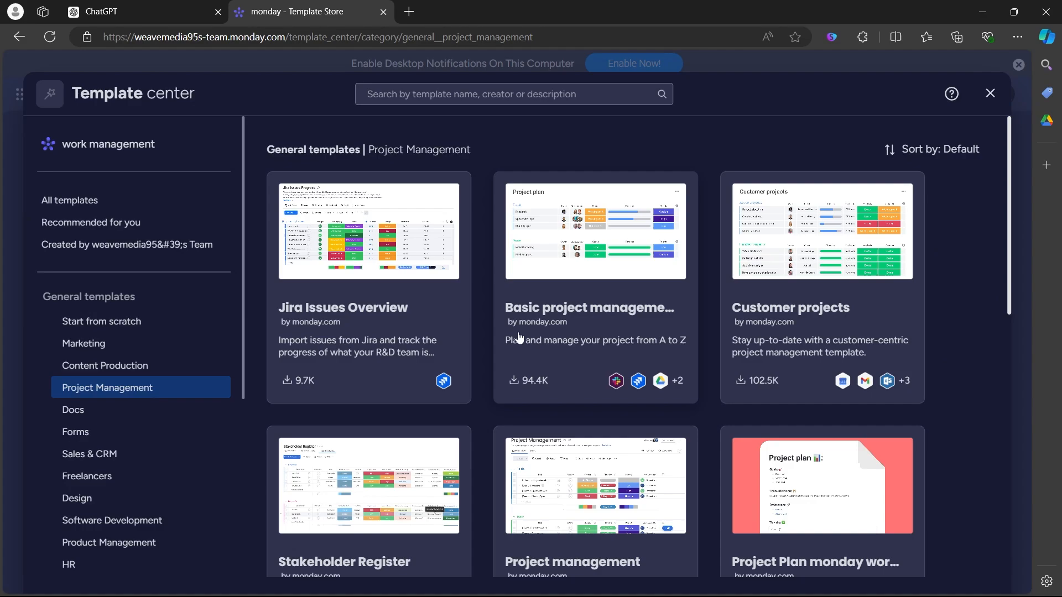
pyautogui.scroll(-10, 484, 324)
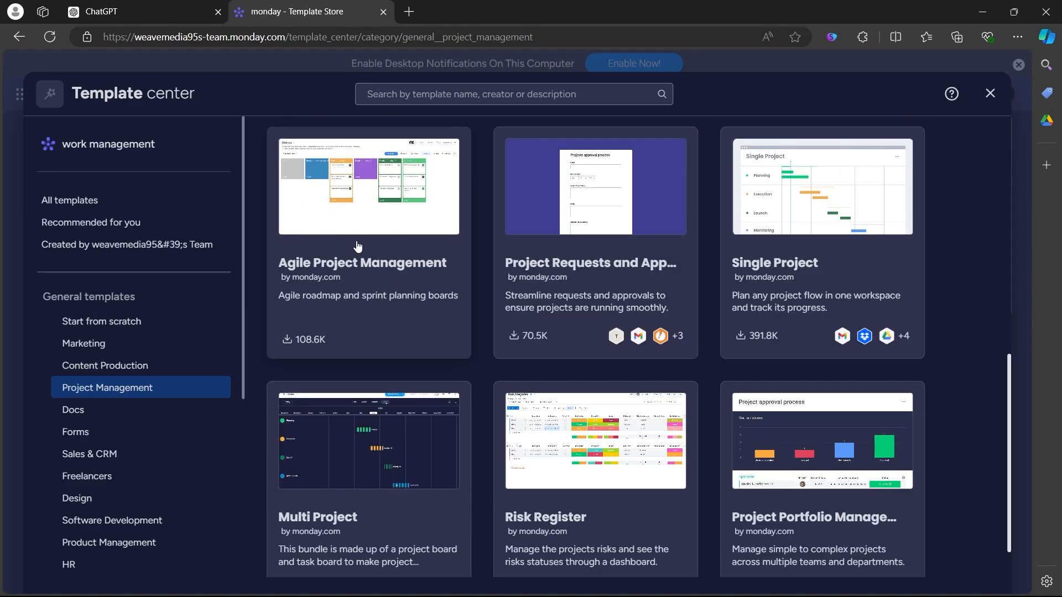
pyautogui.click(339, 224)
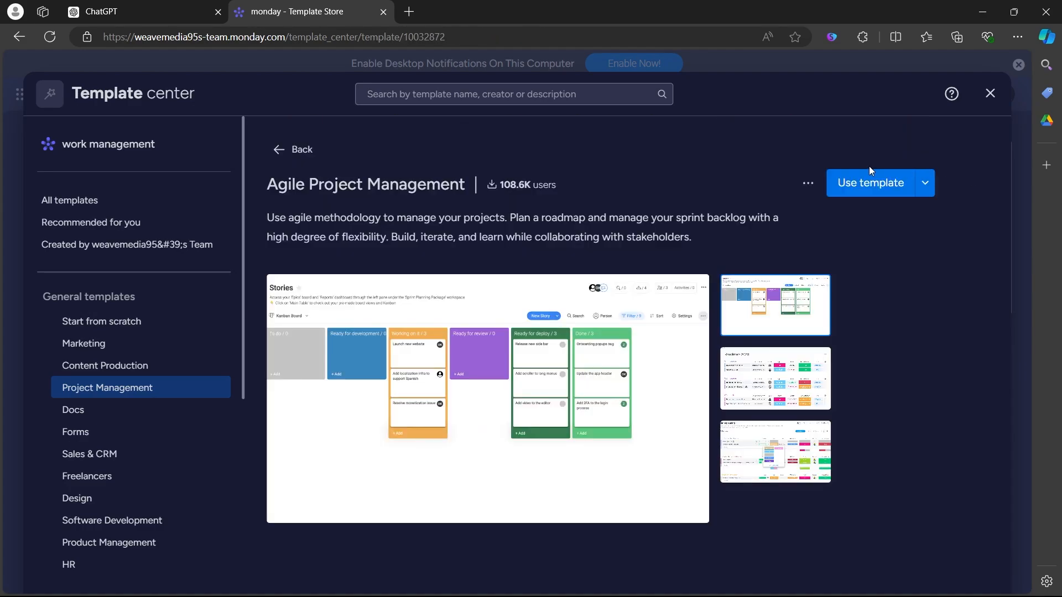
pyautogui.click(883, 183)
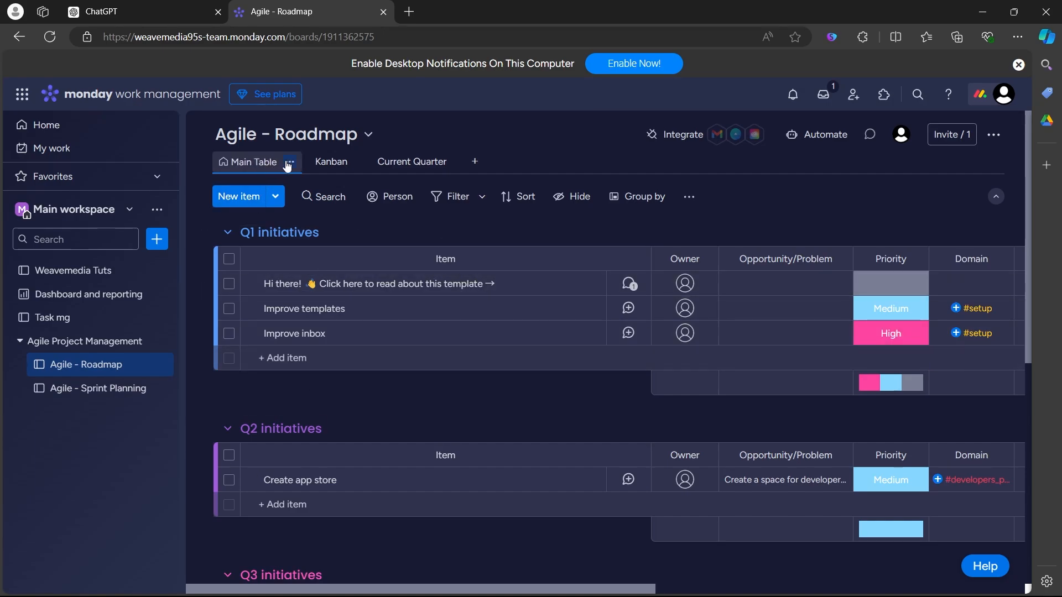
# - Open the Kanban view of the Agile - Roadmap board and add a Gantt view to the board
pyautogui.click(289, 162)
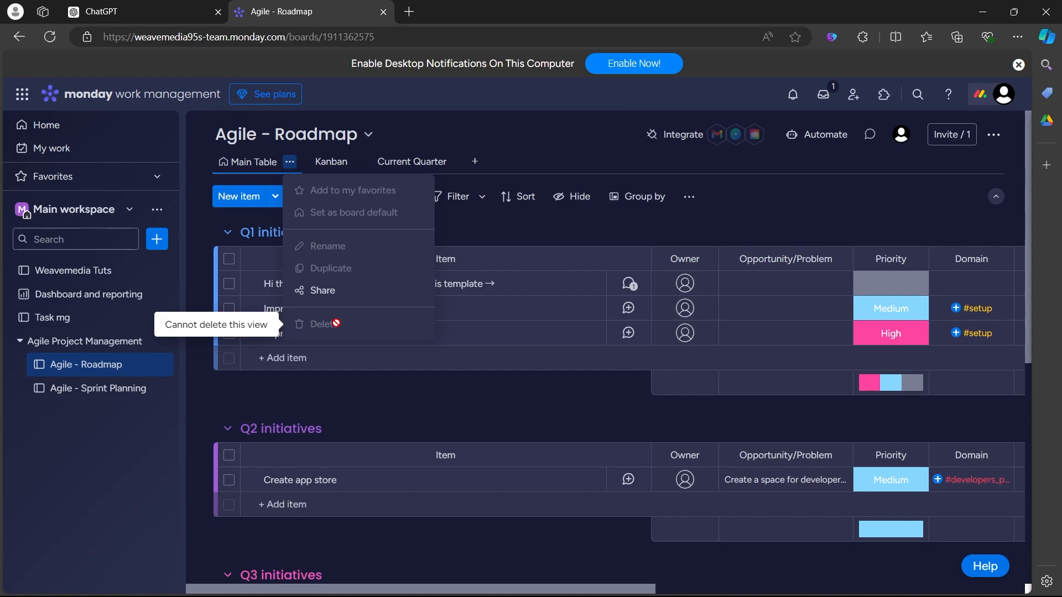
pyautogui.click(332, 163)
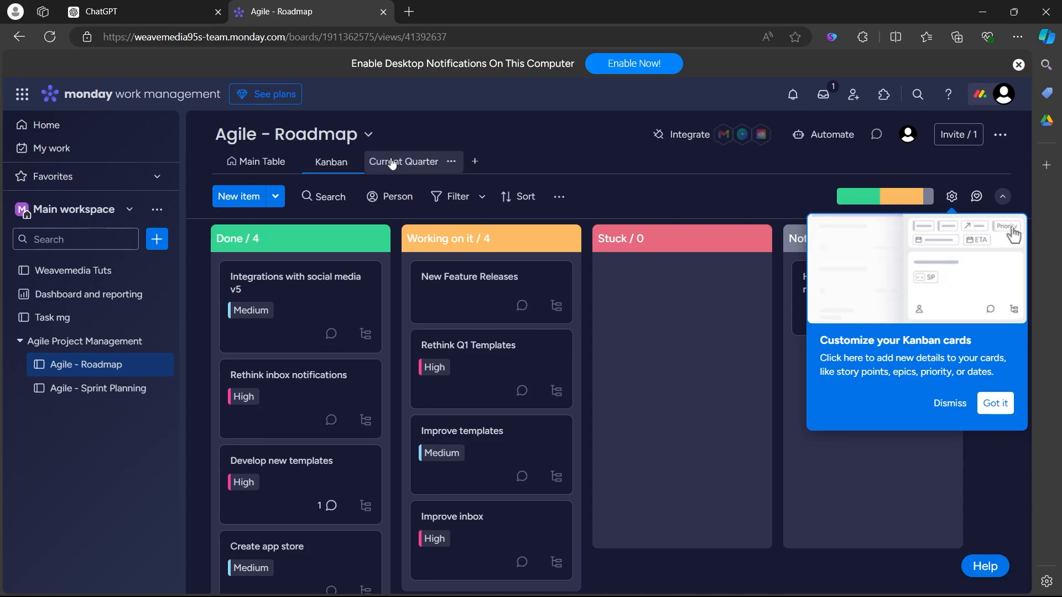
pyautogui.click(390, 162)
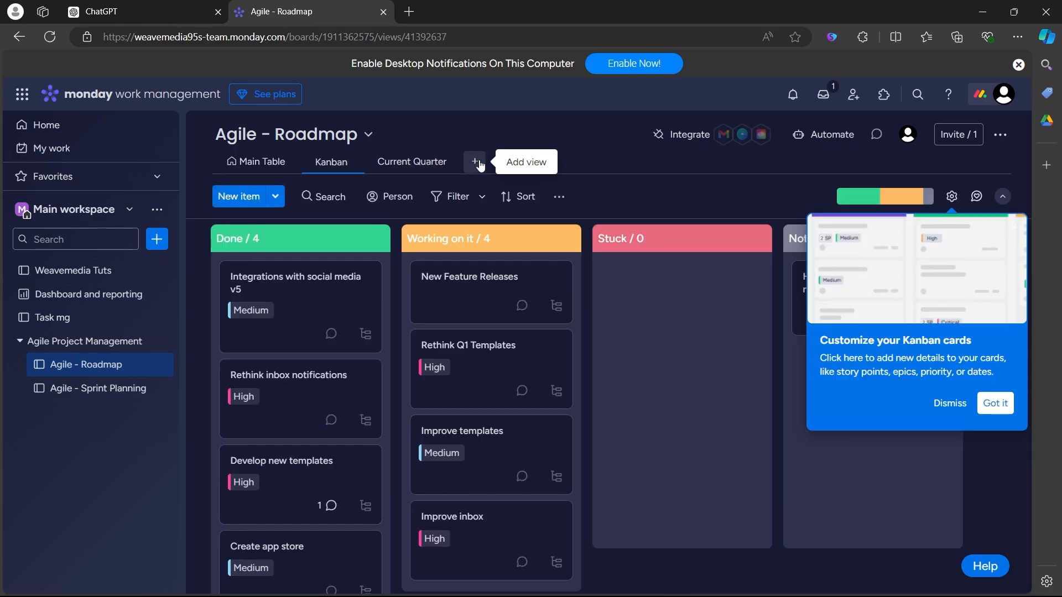
pyautogui.click(477, 163)
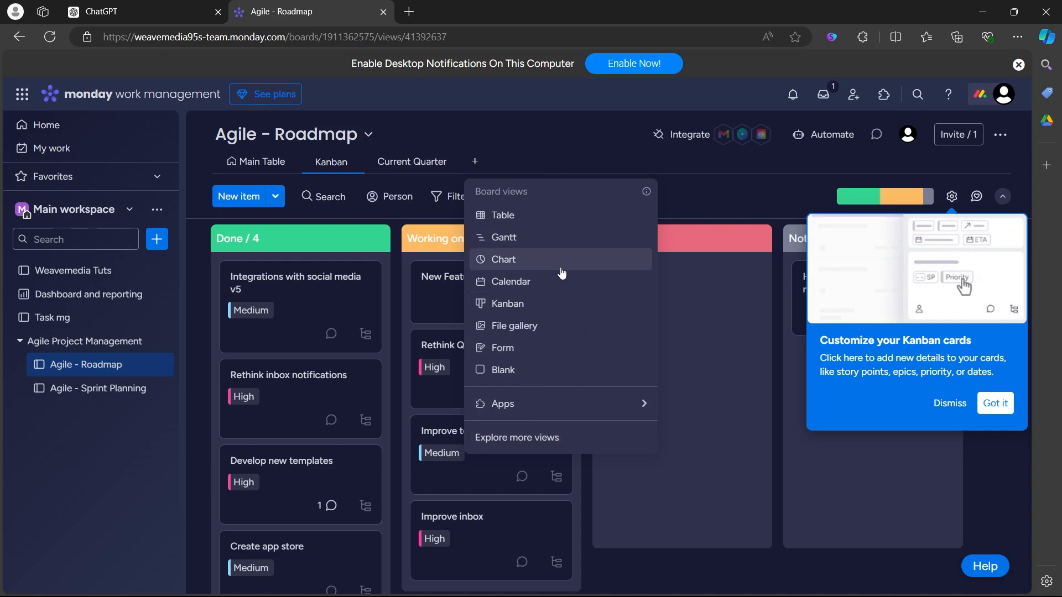
pyautogui.click(529, 245)
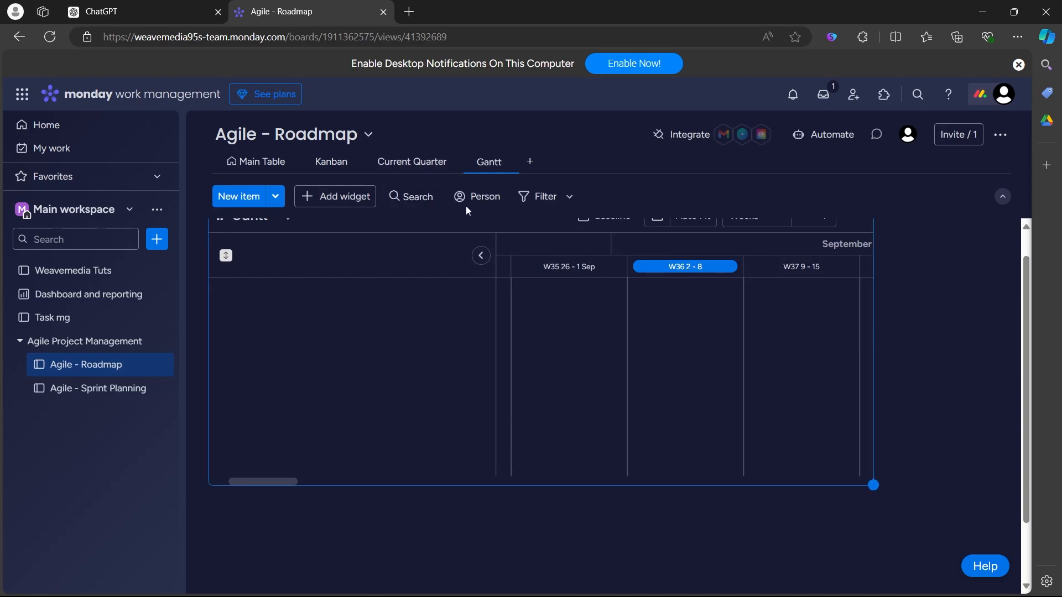
# - Return to the Kanban view to dismiss its onboarding tips, and open the board's invitation options
pyautogui.click(327, 172)
pyautogui.click(995, 405)
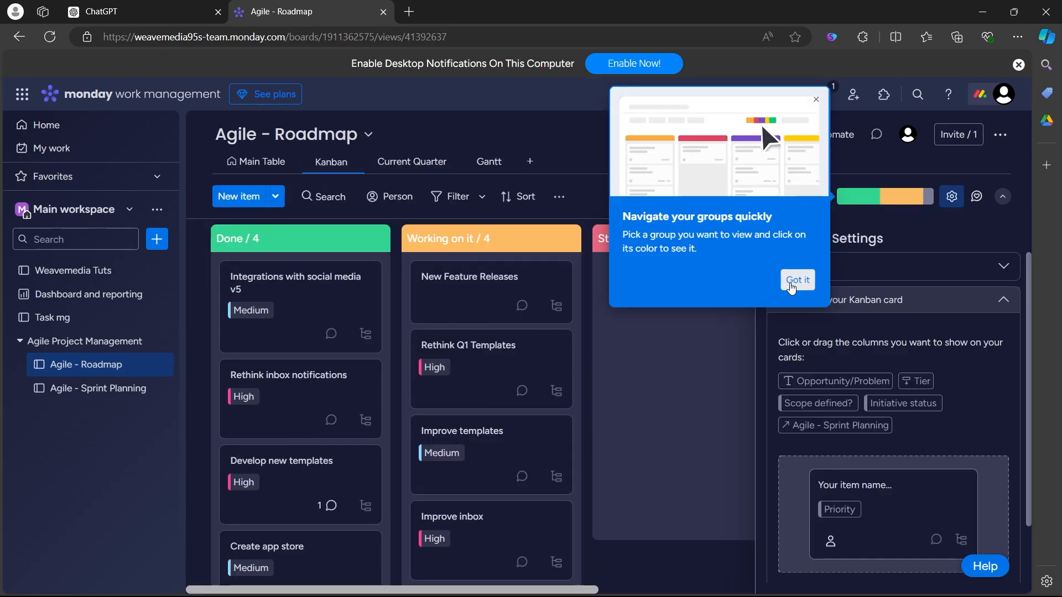
pyautogui.click(792, 284)
pyautogui.scroll(-2, 309, 299)
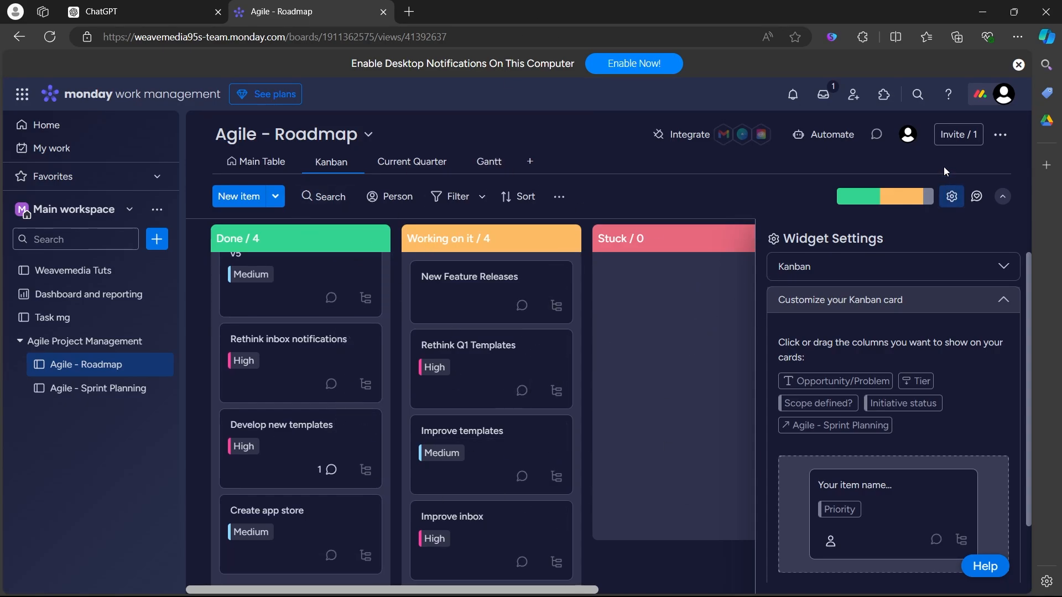
pyautogui.click(961, 137)
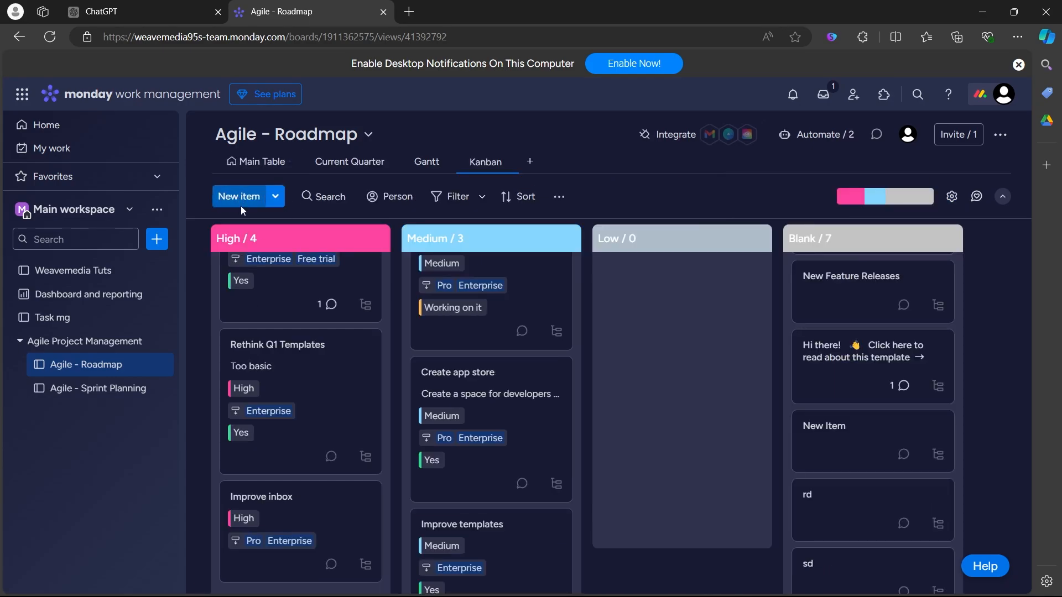
# - Create a new item named "sss" in the Q1 initiatives group, leaving the other fields empty
pyautogui.click(242, 206)
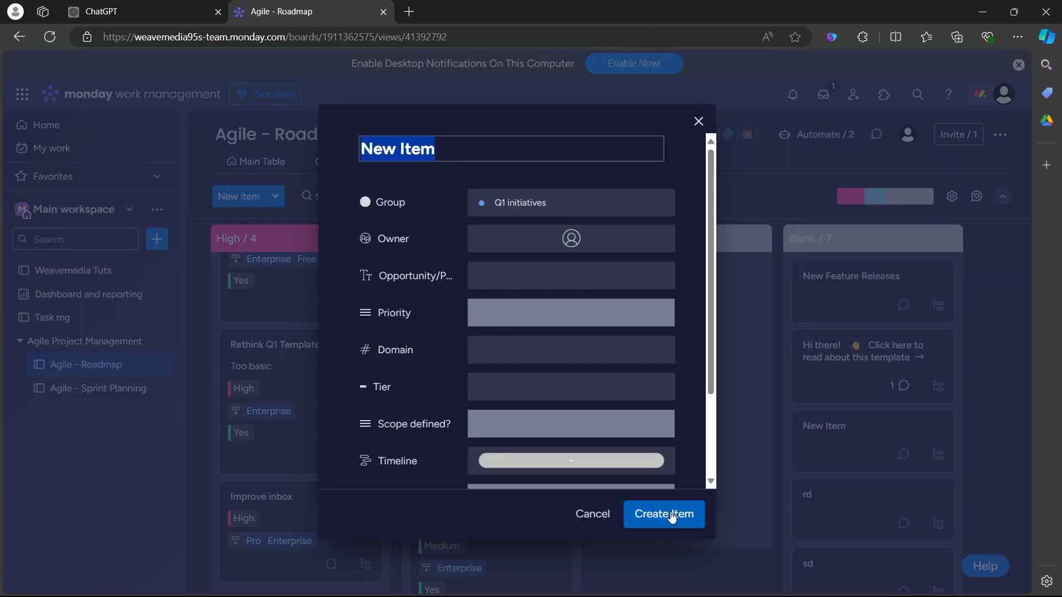
pyautogui.write('sss')
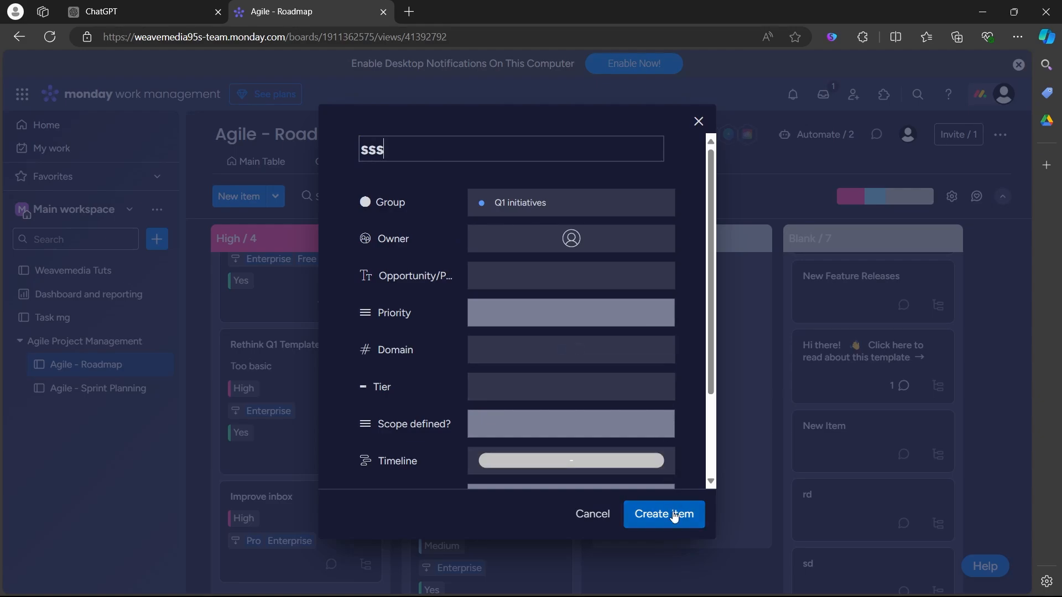
pyautogui.click(674, 514)
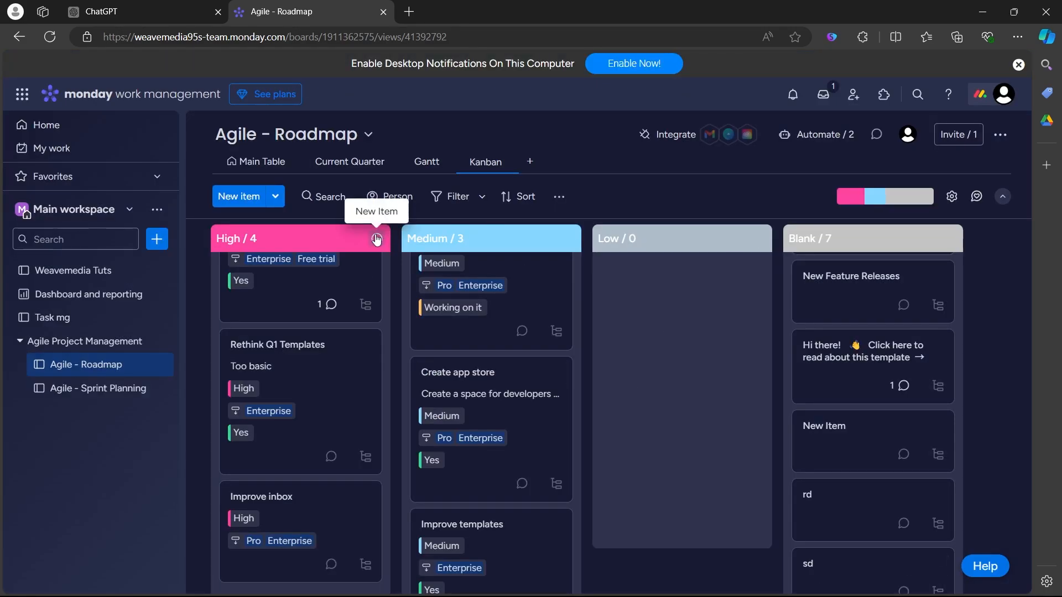
# - Add an item named "Task 1" to the High column of the Kanban view
pyautogui.click(376, 239)
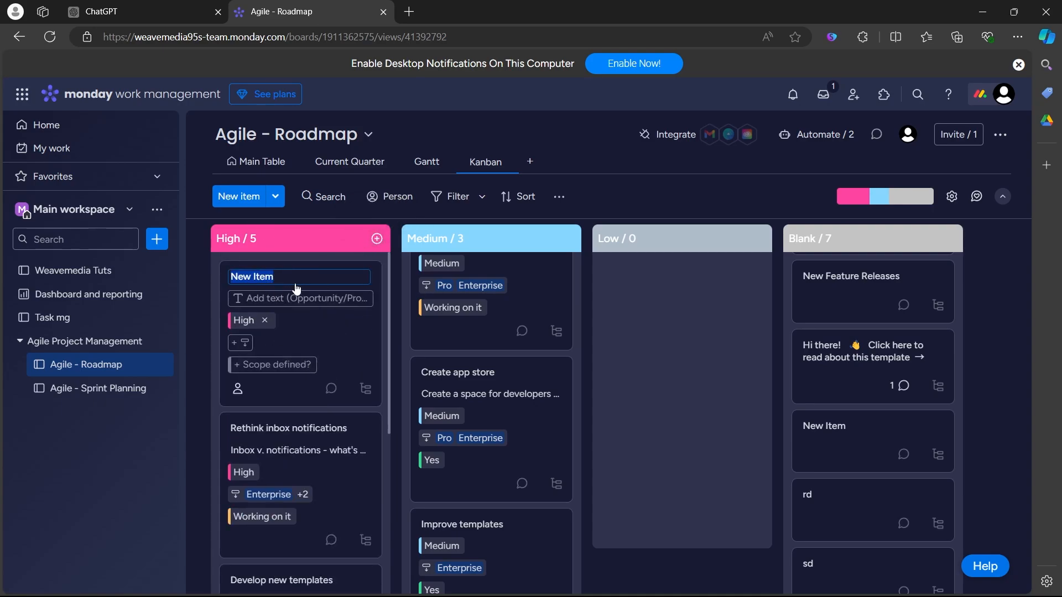
pyautogui.write('Tasj')
pyautogui.press('Return')
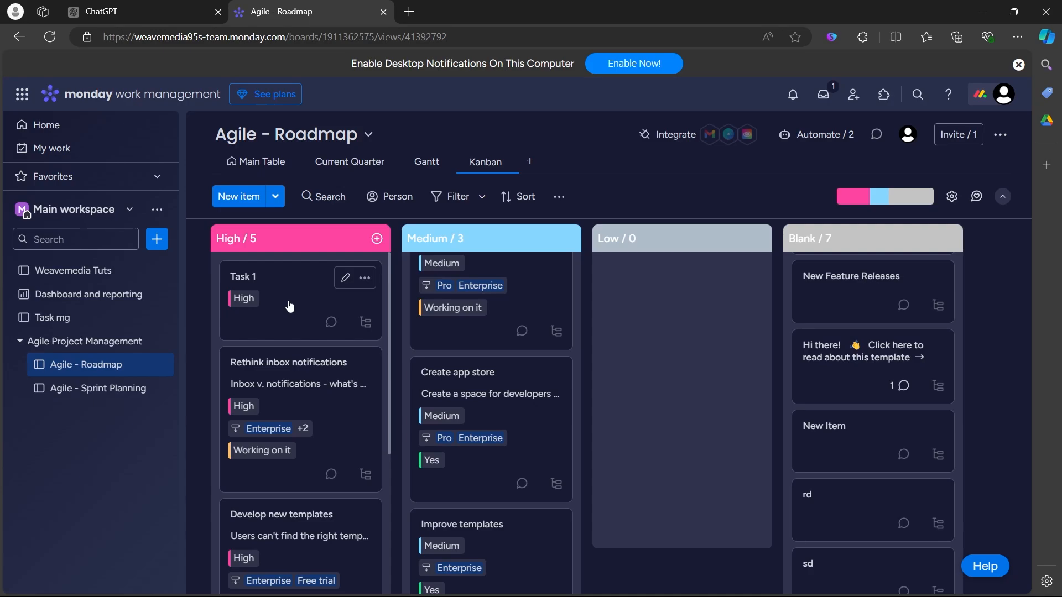
# - Open the details of Task 1 and move it to the Q2 initiatives group
pyautogui.scroll(-1, 297, 303)
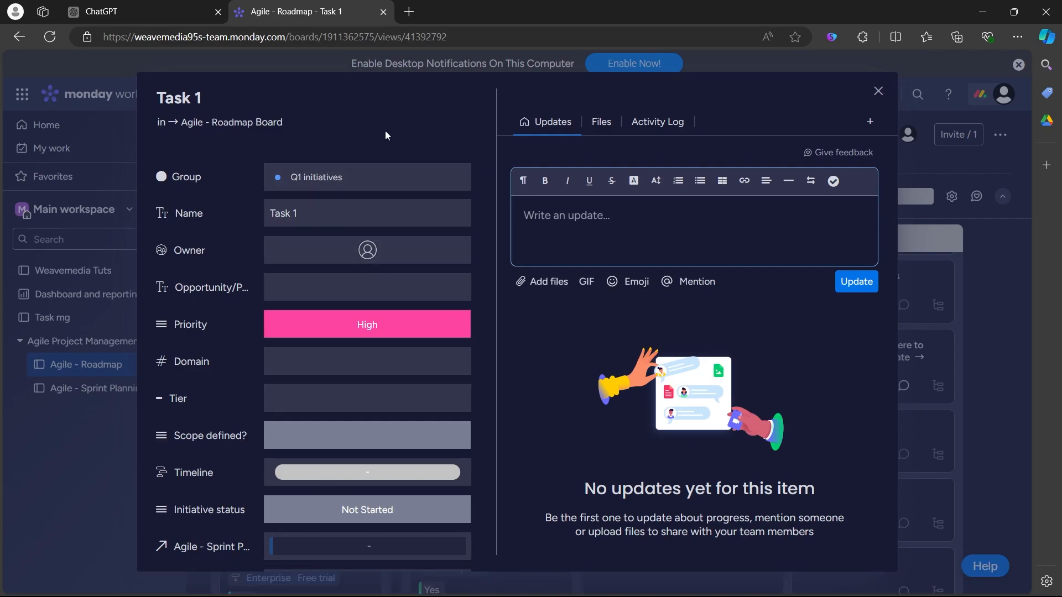
pyautogui.click(308, 177)
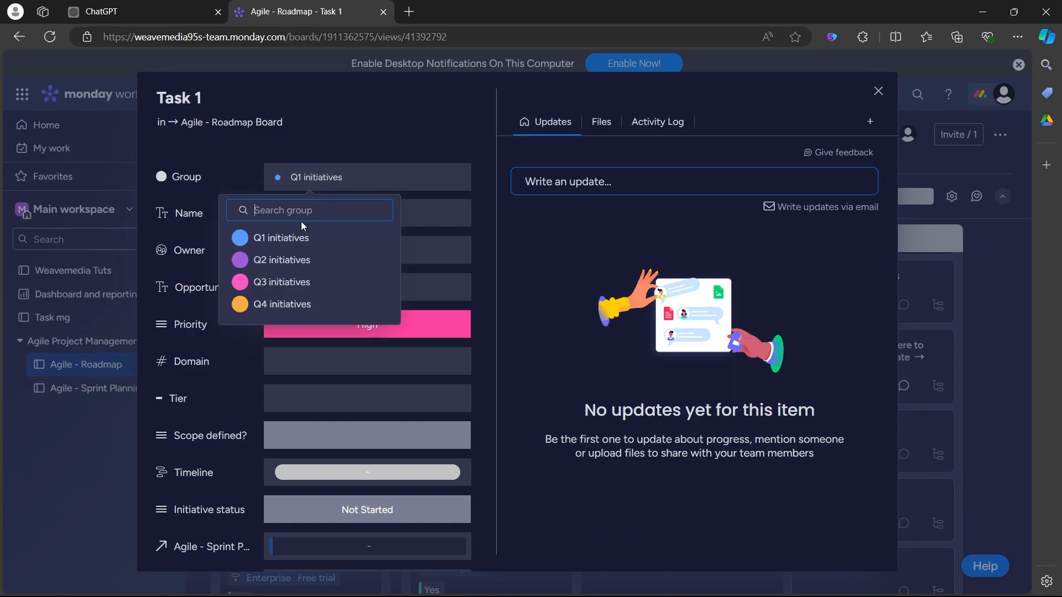
pyautogui.click(293, 260)
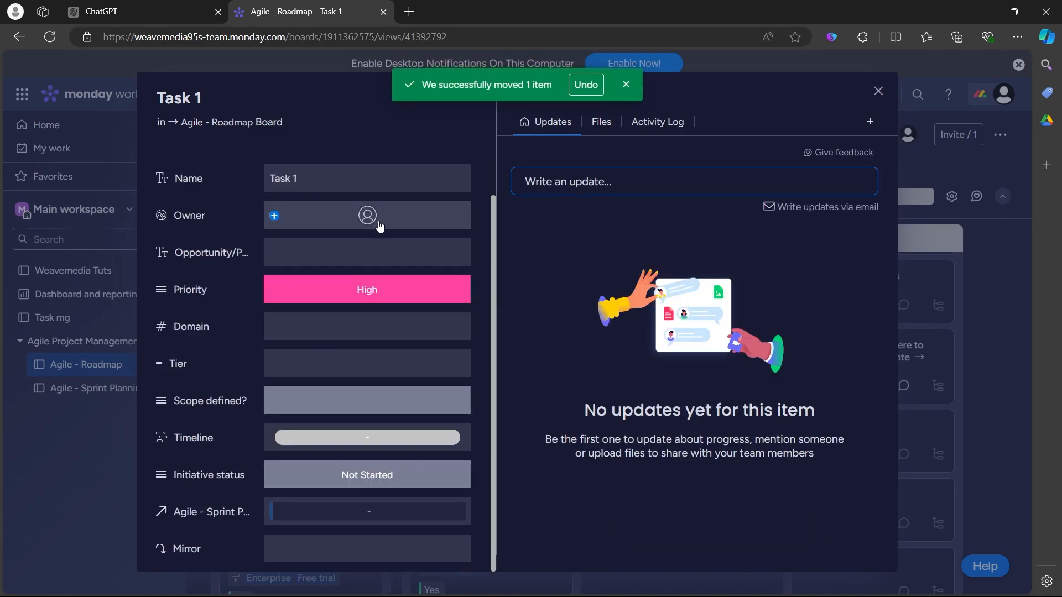
# - Assign the first suggested person as the owner of Task 1
pyautogui.click(290, 220)
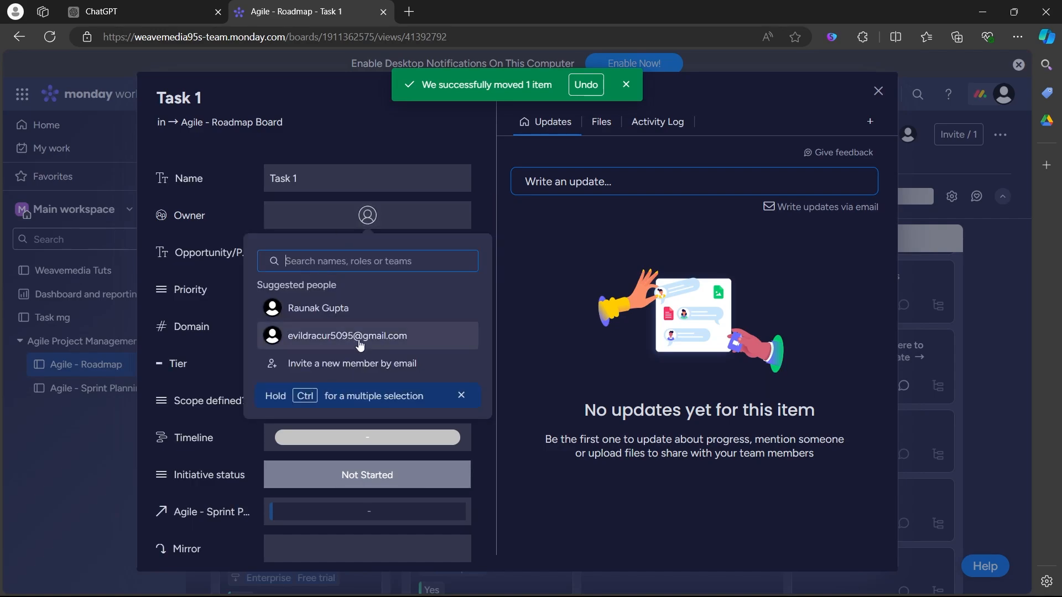
pyautogui.click(363, 308)
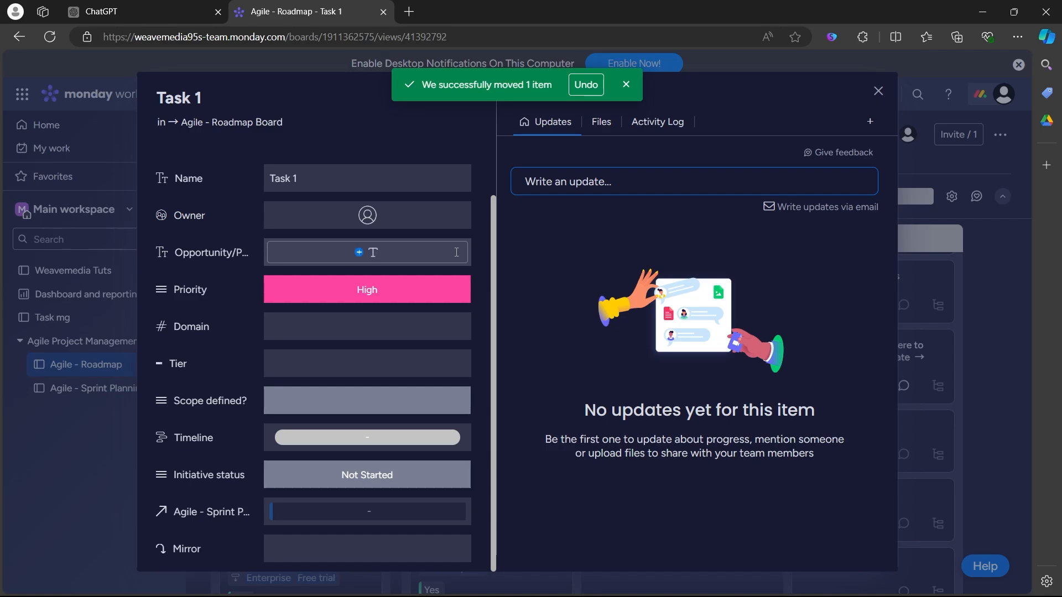
pyautogui.click(367, 215)
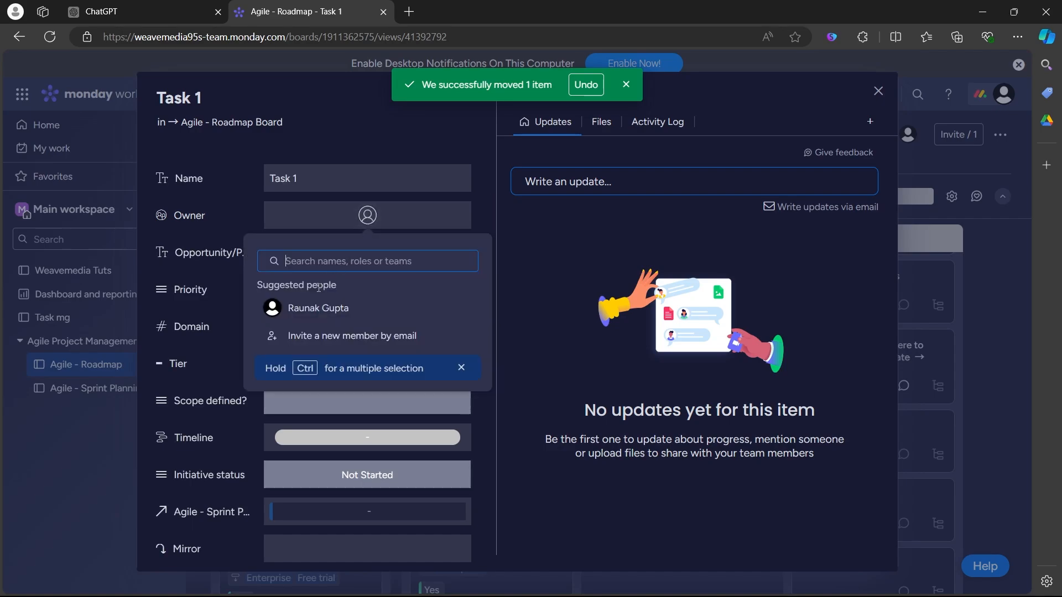
pyautogui.click(337, 310)
# - Set the priority of Task 1 to Medium
pyautogui.click(390, 292)
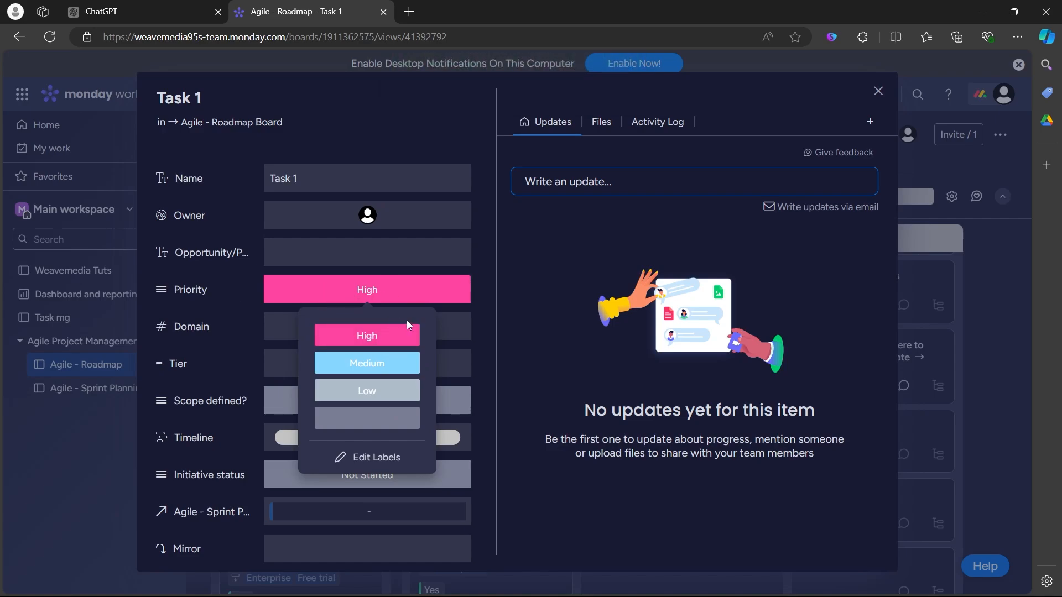
pyautogui.click(366, 362)
# - Look through the Domain tags and Tier labels available for Task 1, including tag management and label editing, without assigning any
pyautogui.click(339, 332)
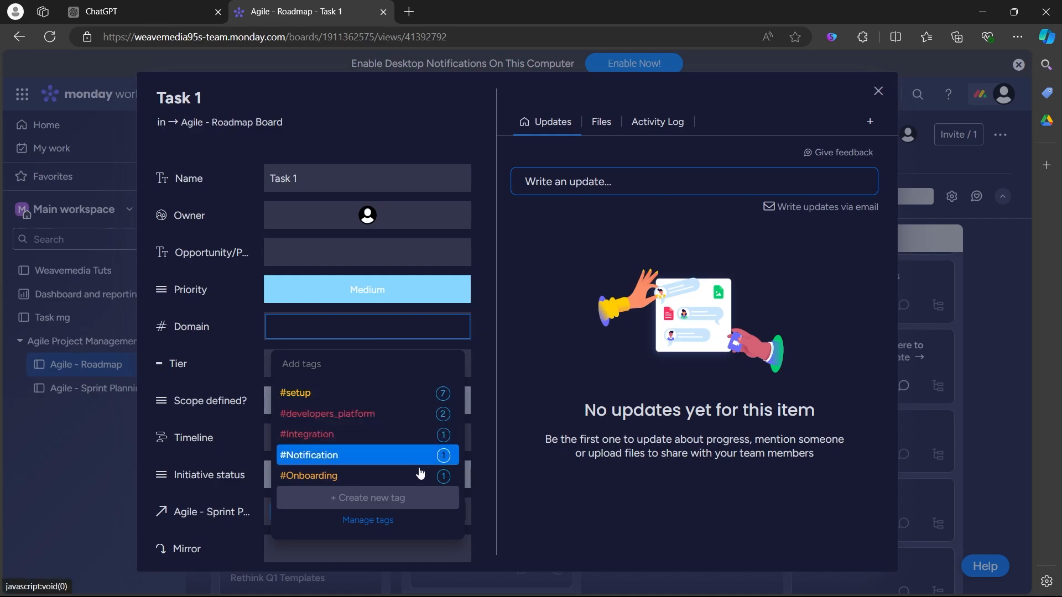
pyautogui.click(378, 523)
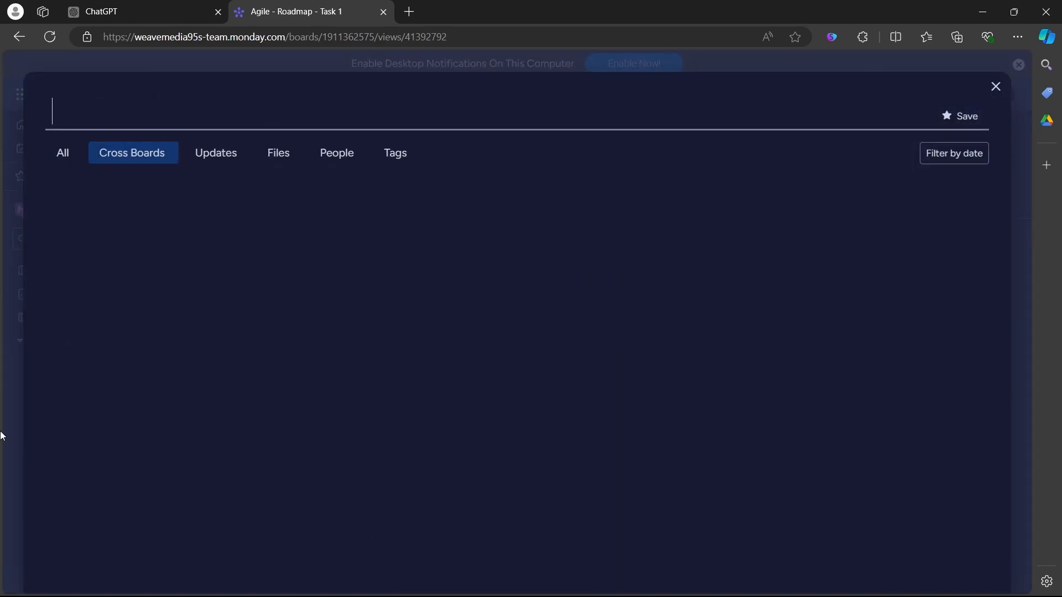
pyautogui.click(994, 88)
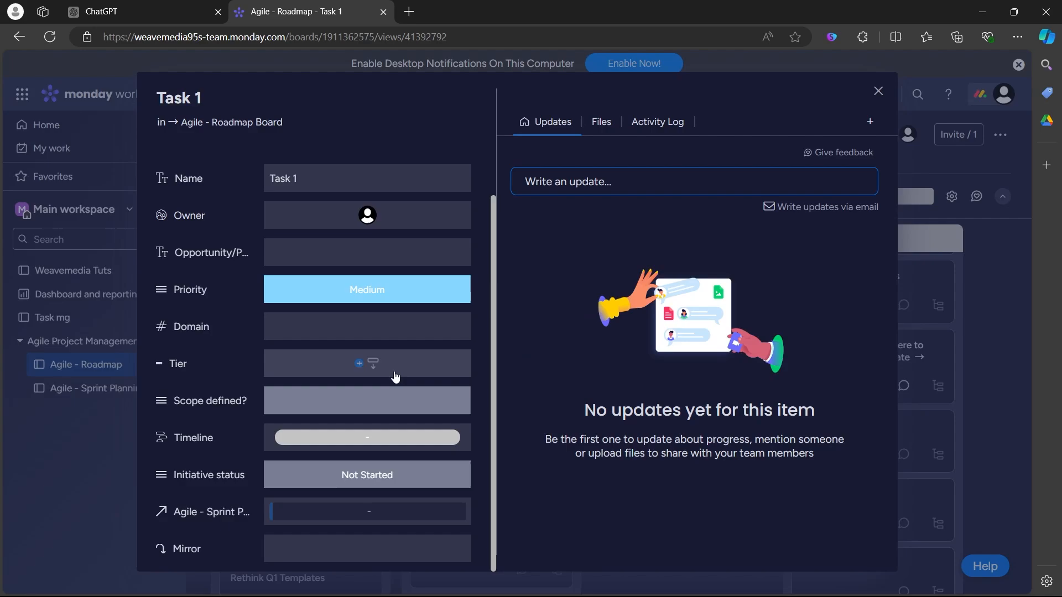
pyautogui.click(348, 368)
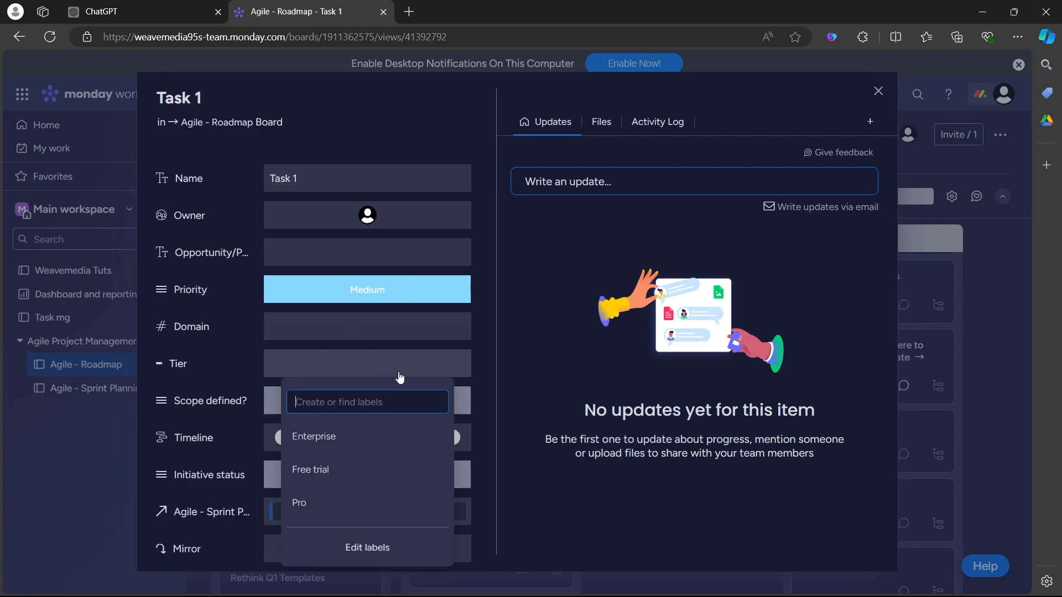
pyautogui.click(379, 555)
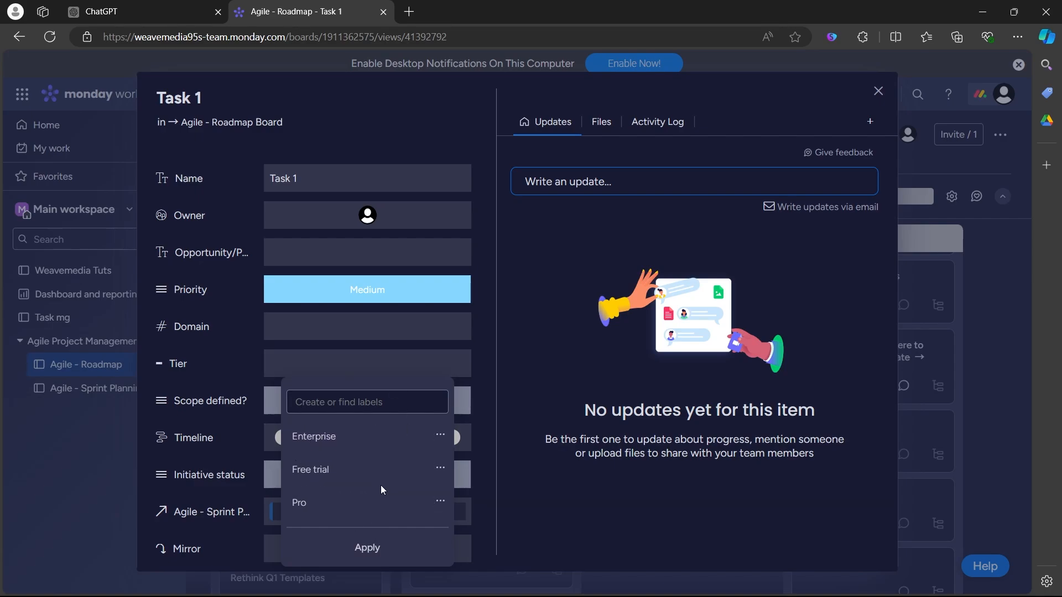
pyautogui.click(390, 546)
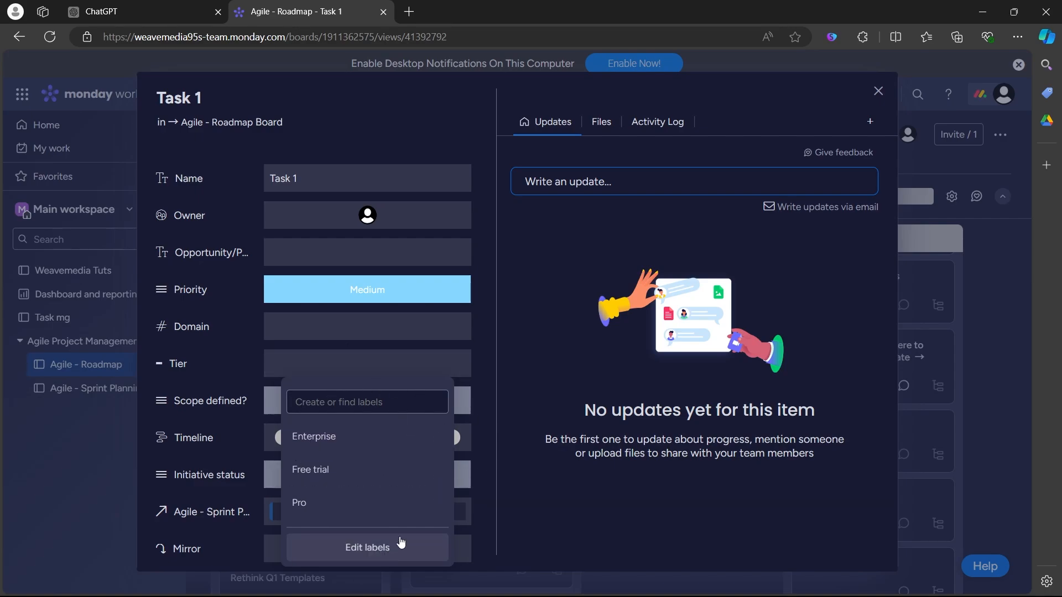
pyautogui.click(487, 377)
# - Rename the red "No" label of the Scope defined? field to "no" and assign it to Task 1
pyautogui.click(357, 409)
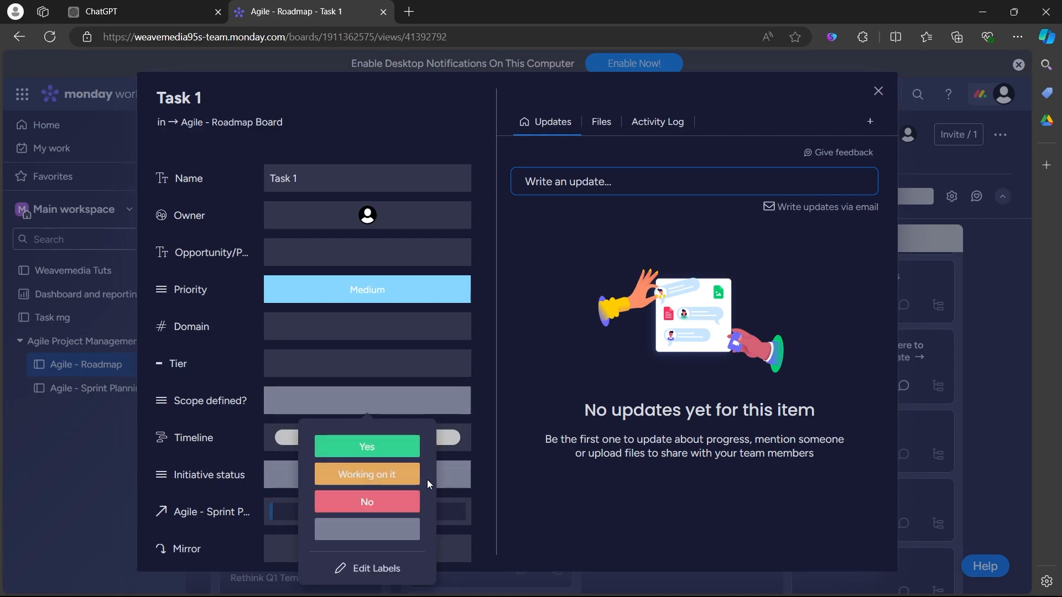
pyautogui.click(378, 569)
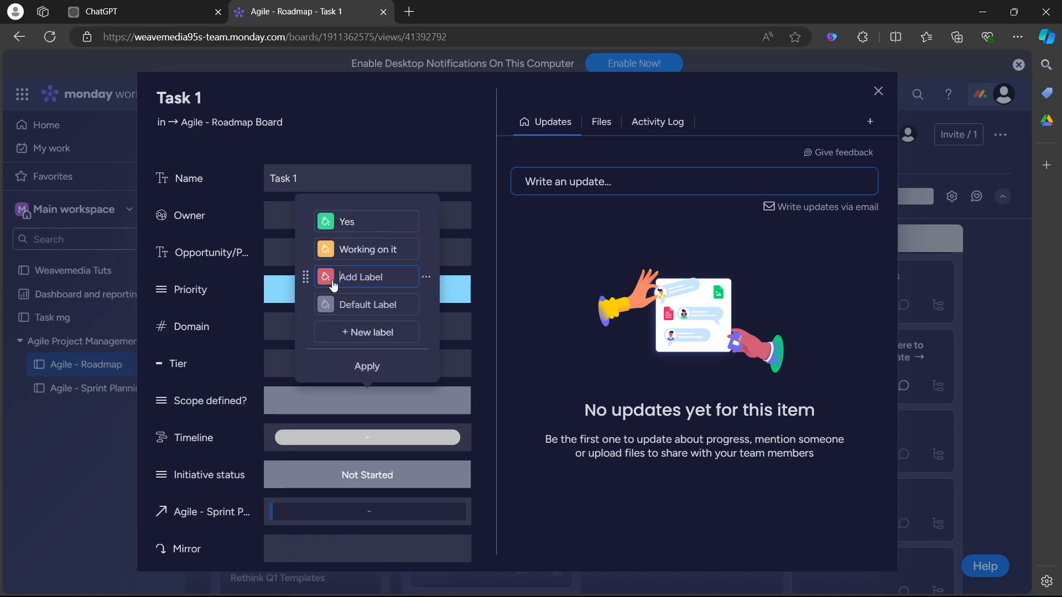
pyautogui.write('no')
pyautogui.click(367, 366)
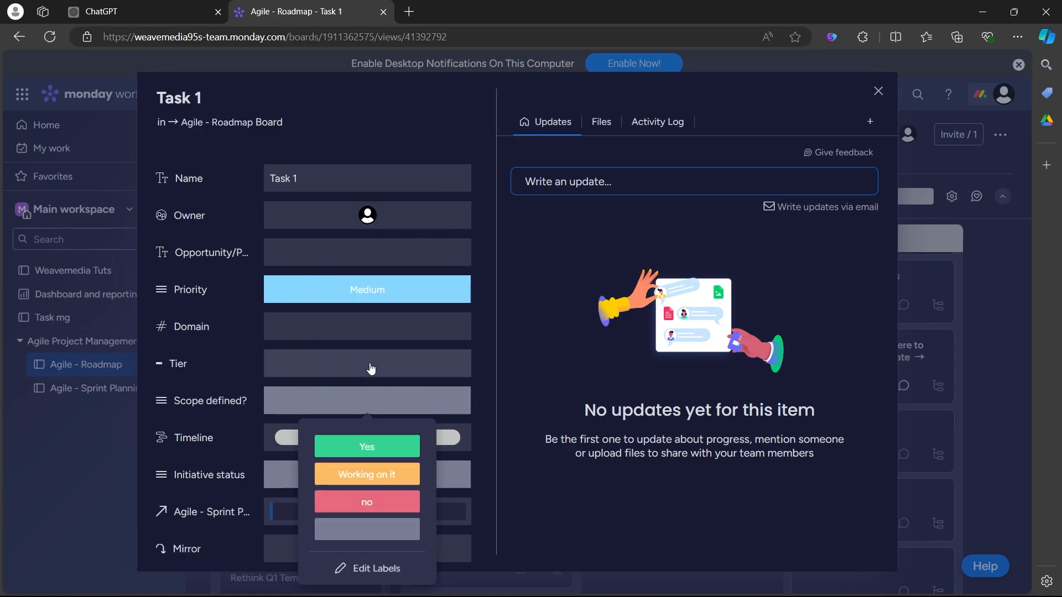
pyautogui.click(379, 498)
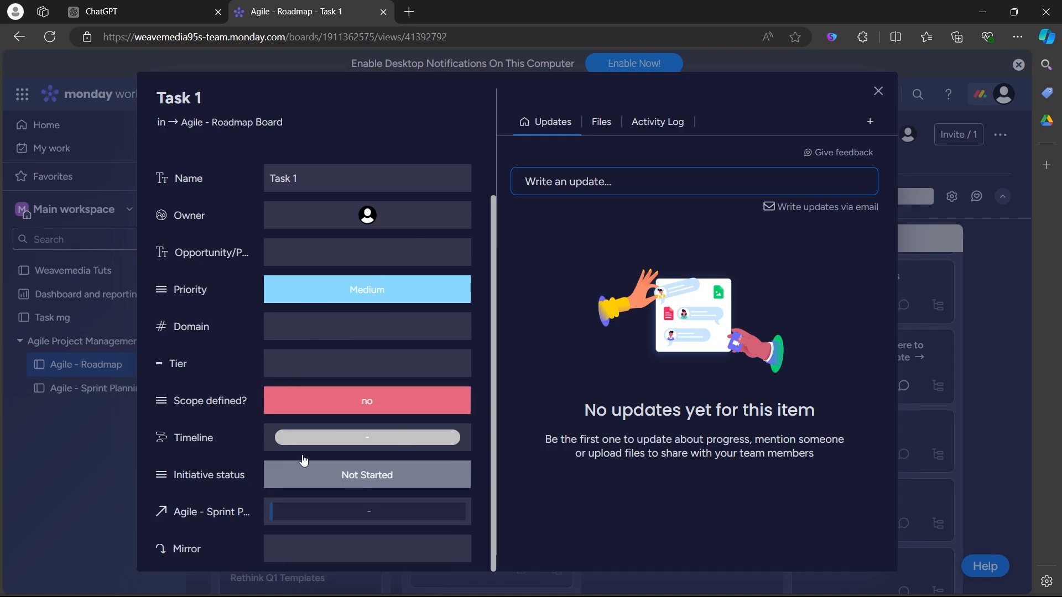
# - Pick 14 September 2024 for Task 1's timeline, set it as a milestone, and set the initiative status to Done
pyautogui.click(368, 440)
pyautogui.click(317, 300)
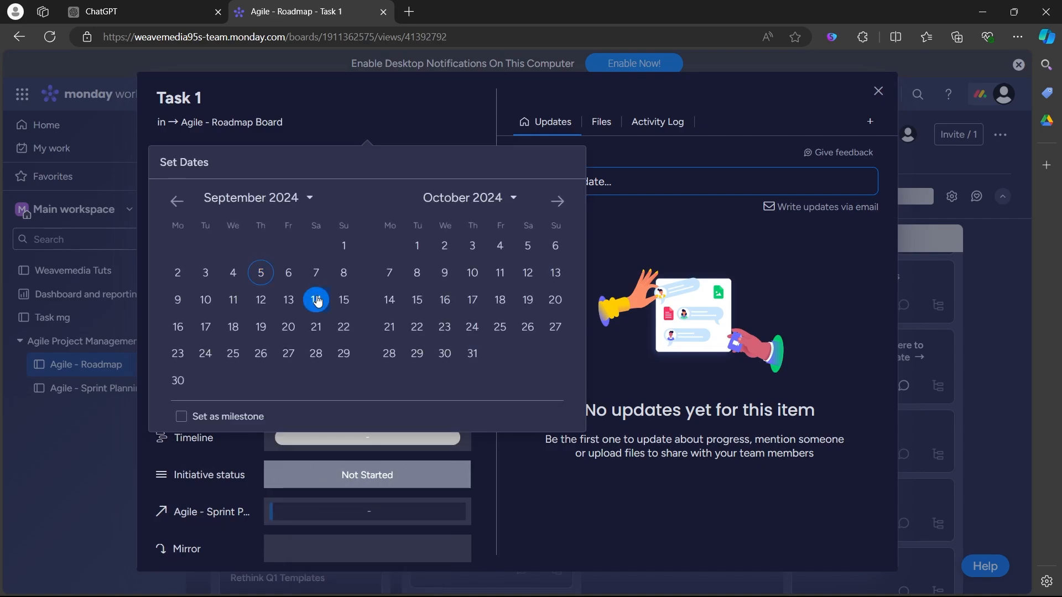
pyautogui.click(183, 416)
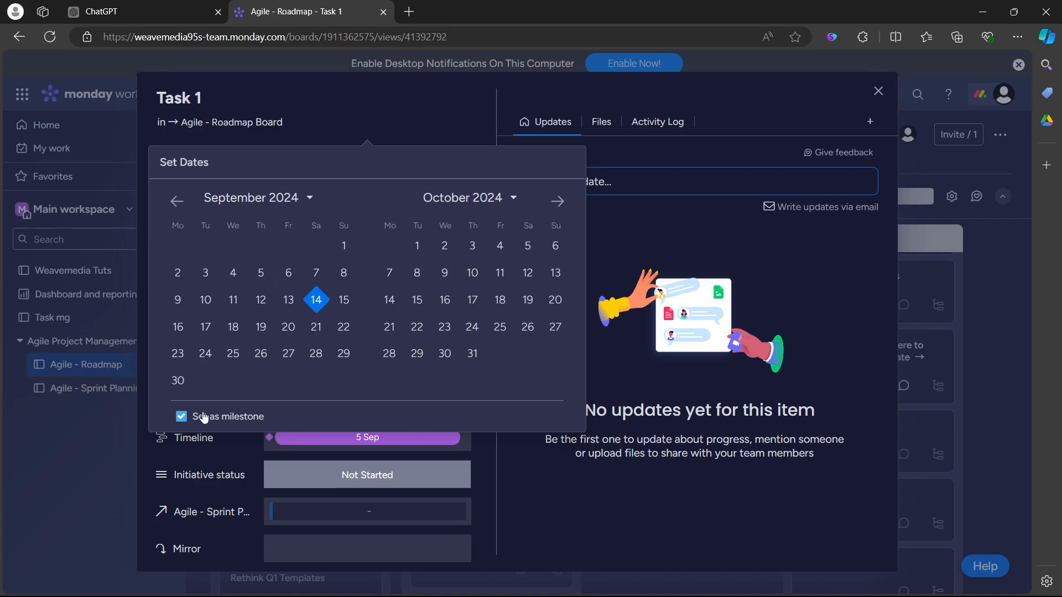
pyautogui.click(529, 484)
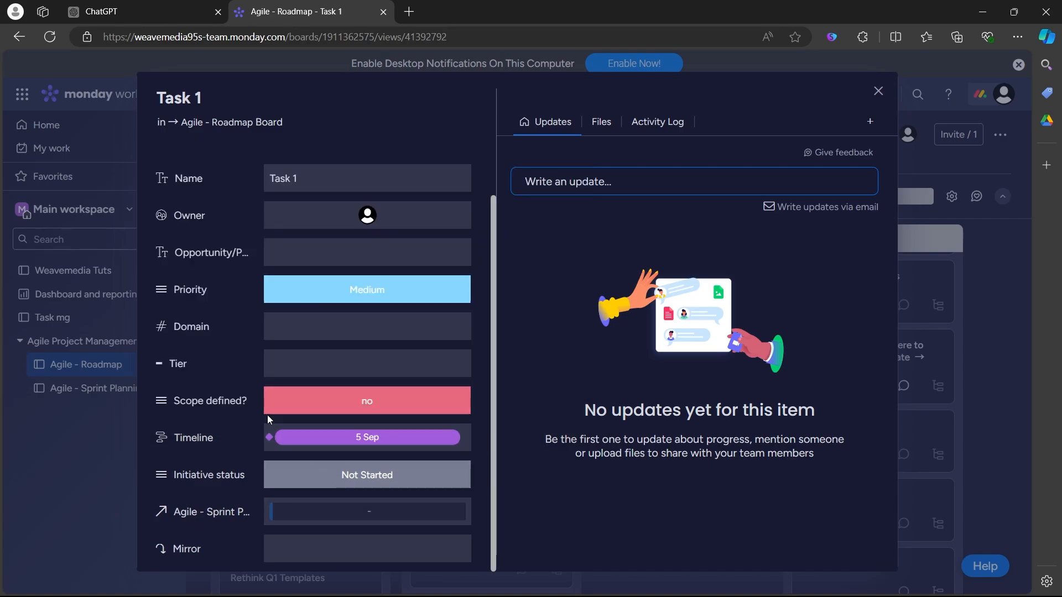
pyautogui.click(350, 481)
pyautogui.click(393, 317)
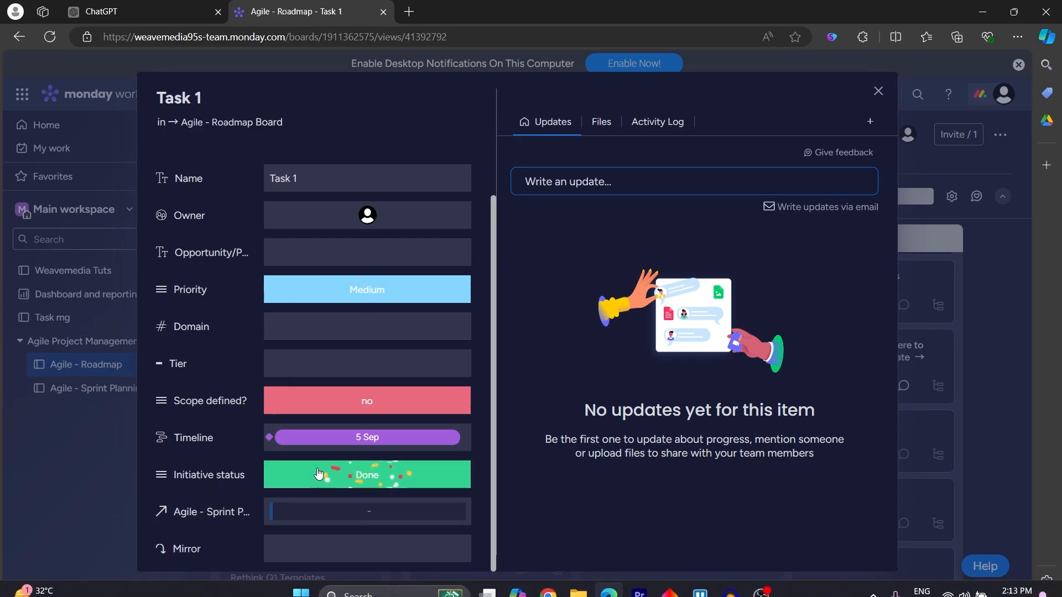
# - Browse the Agile - Sprint Planning items available to connect to Task 1, and review its activity log before closing the details
pyautogui.click(278, 513)
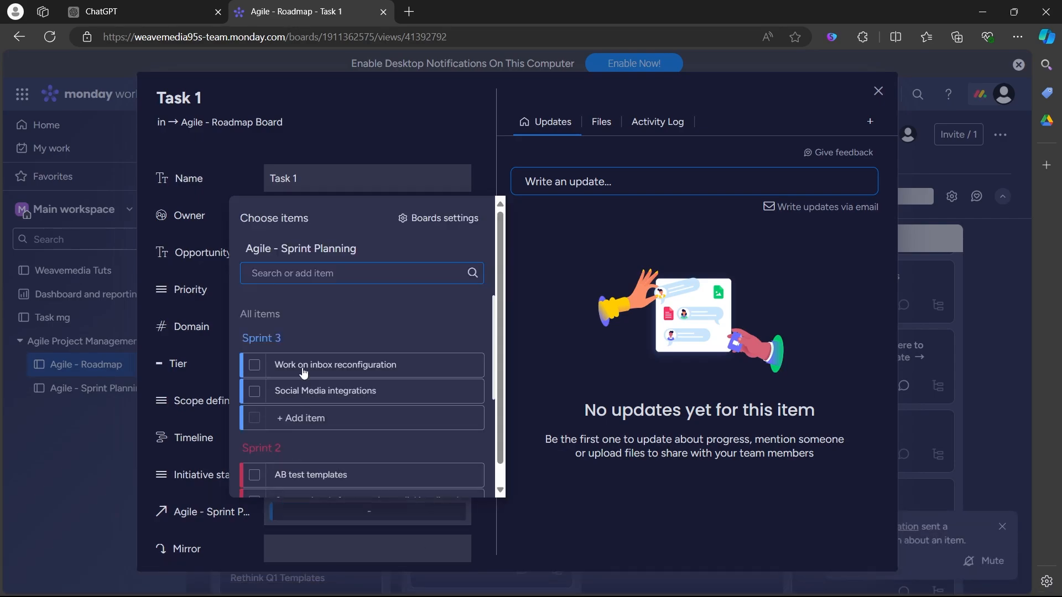
pyautogui.scroll(-5, 351, 360)
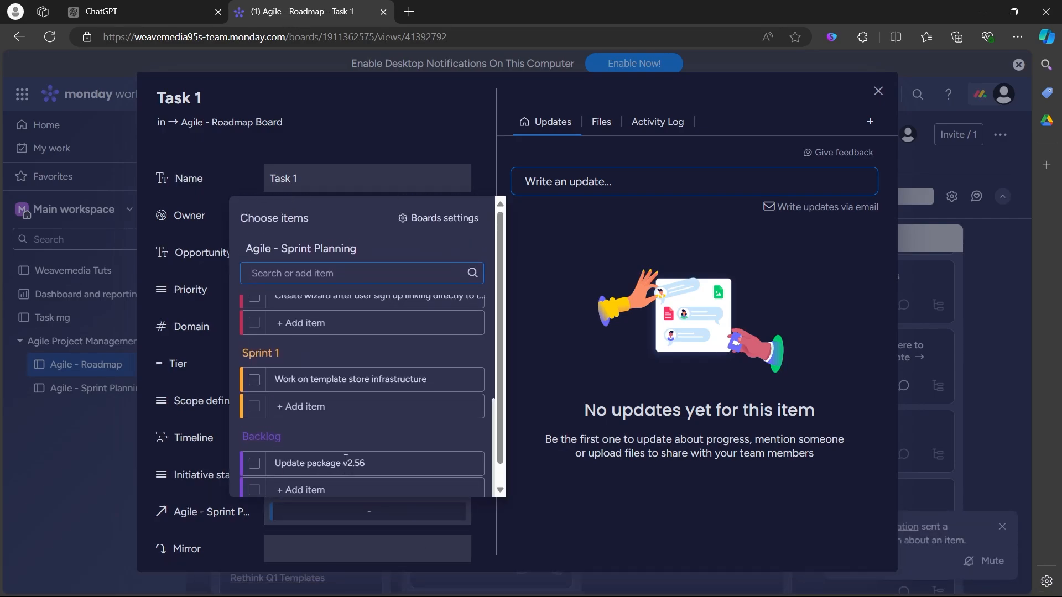
pyautogui.click(585, 484)
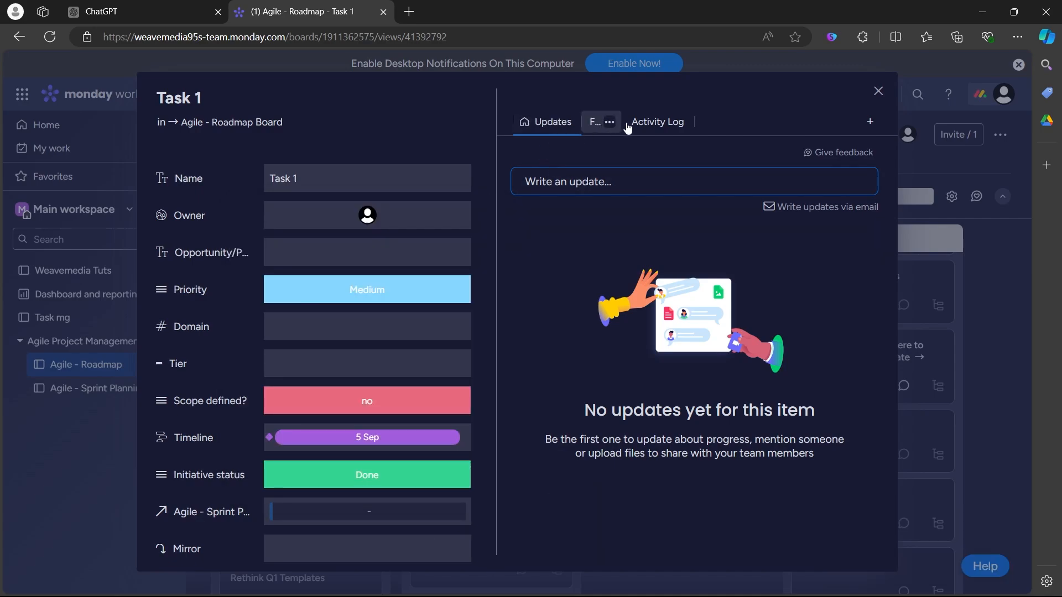
pyautogui.click(610, 123)
pyautogui.click(658, 122)
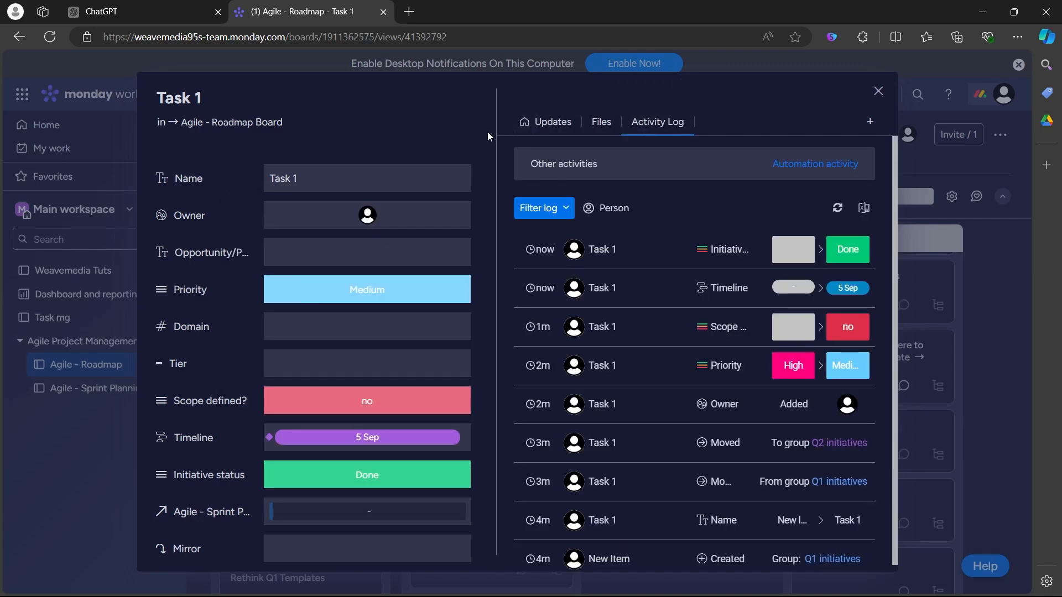
pyautogui.click(879, 91)
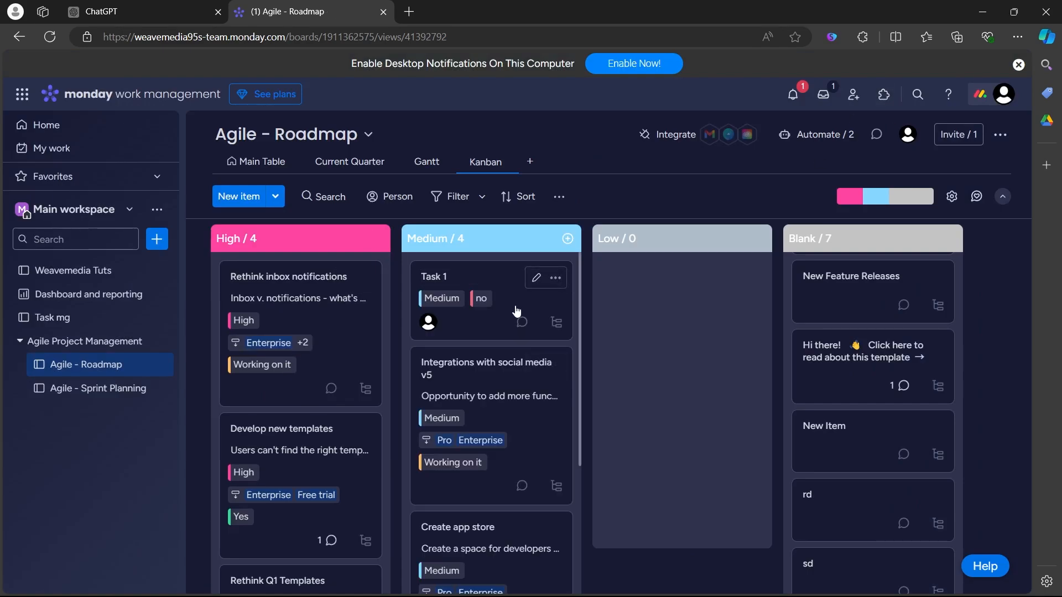
# - Show the board's Main Table and add a Date column after the Mirror column
pyautogui.click(256, 162)
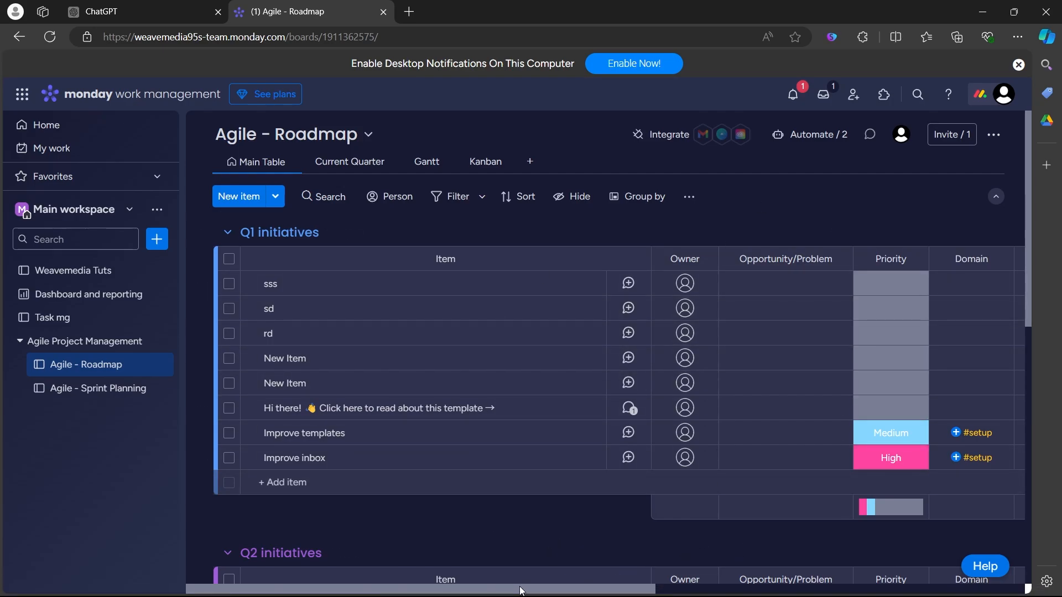
pyautogui.moveTo(520, 590); pyautogui.dragTo(890, 594)
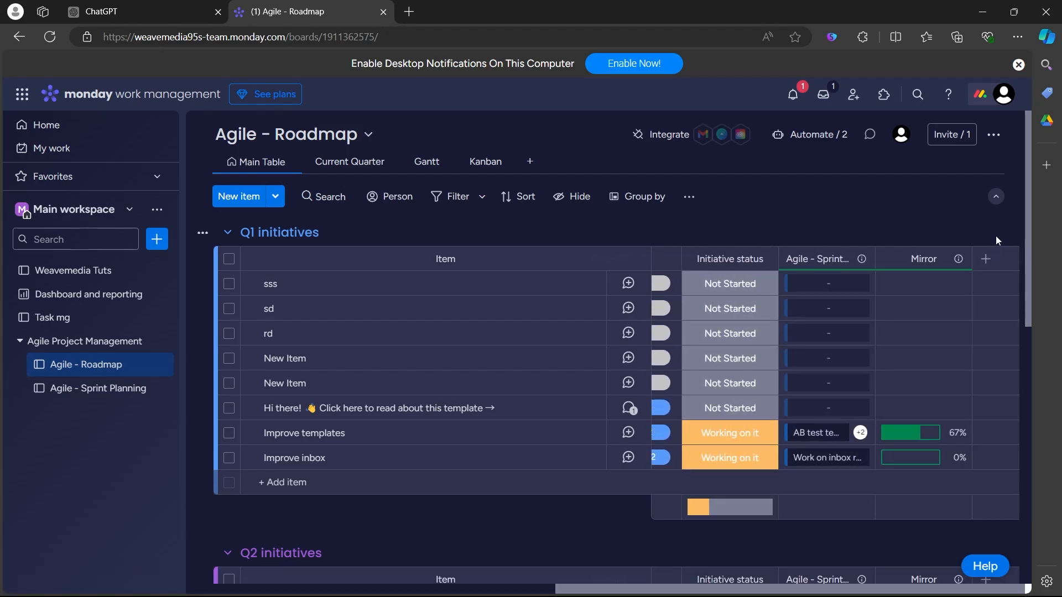
pyautogui.click(998, 259)
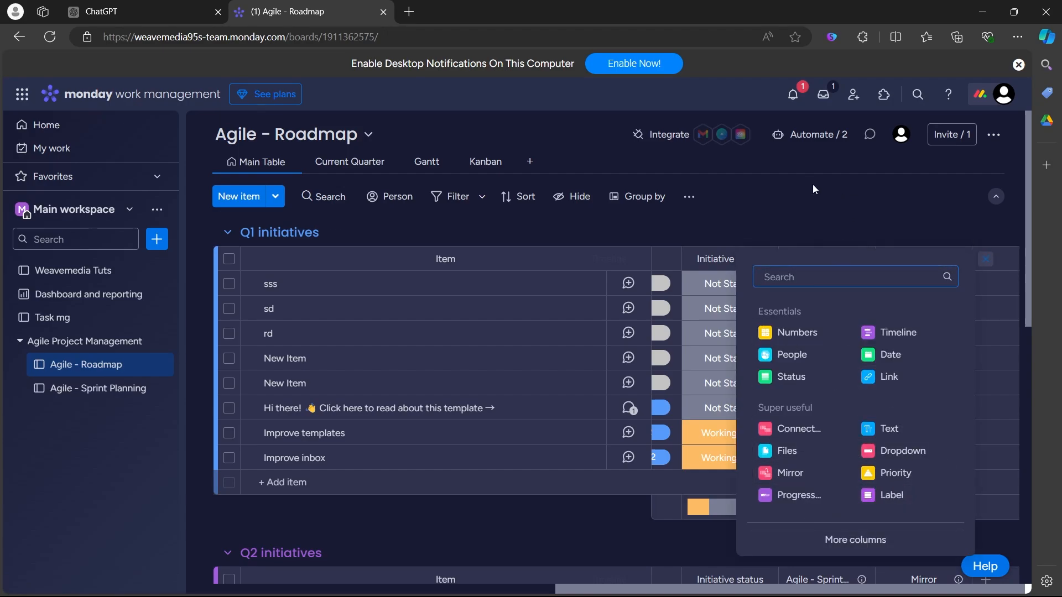
pyautogui.click(824, 213)
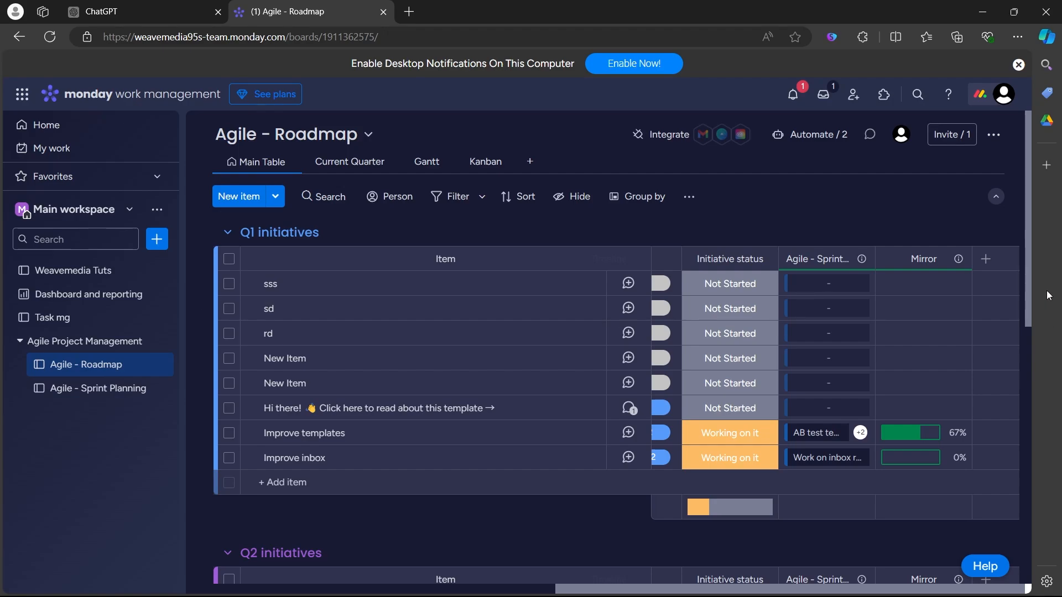
pyautogui.click(986, 259)
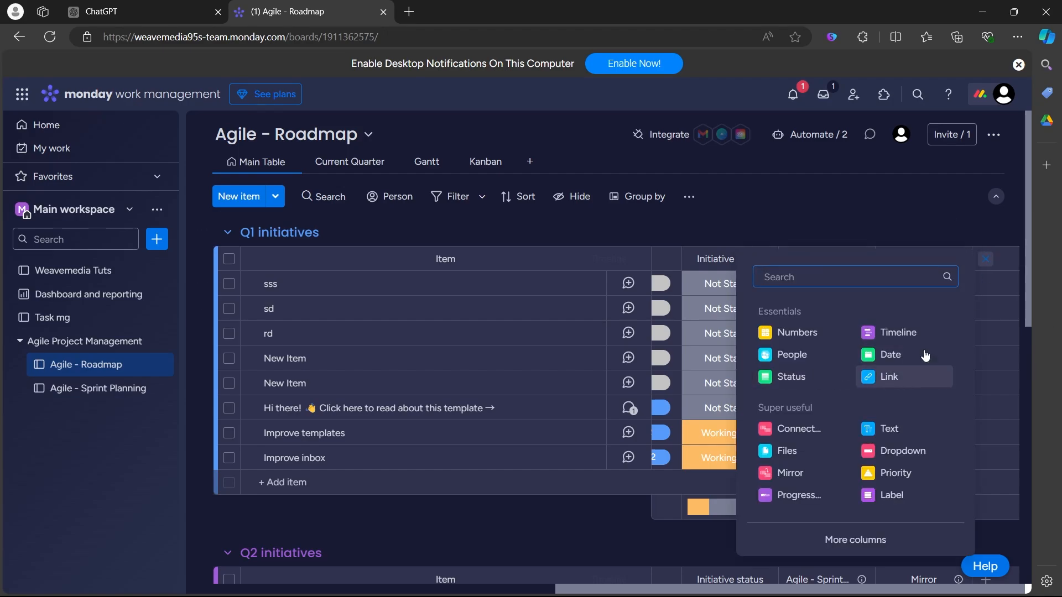
pyautogui.click(885, 356)
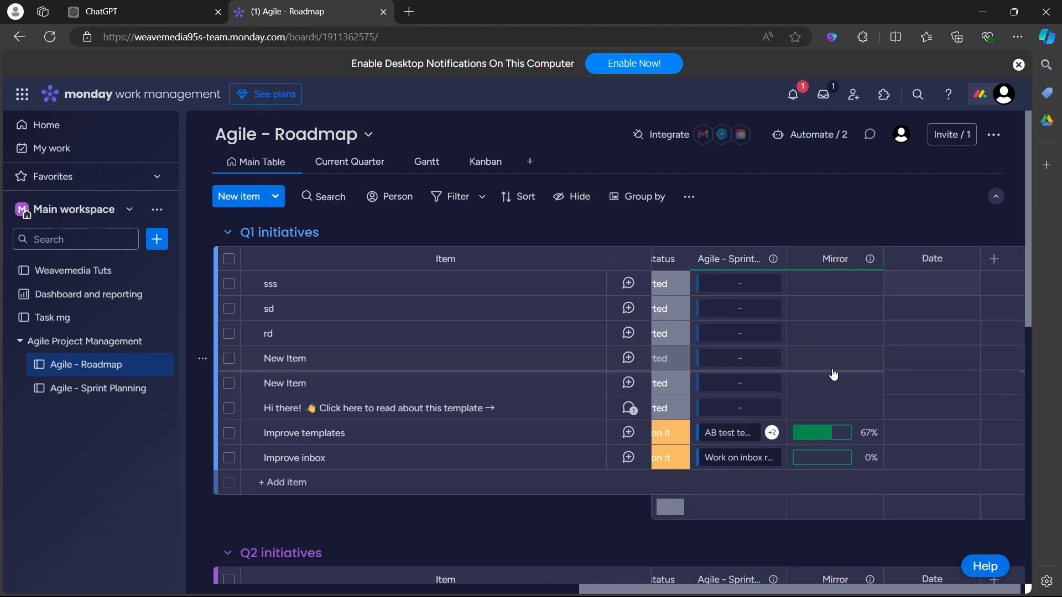
# - Fill the Date column of the Q1 initiatives, from the first item down, with 7, 20, 18, 13, 19, 19, 25 and 17 September
pyautogui.click(938, 284)
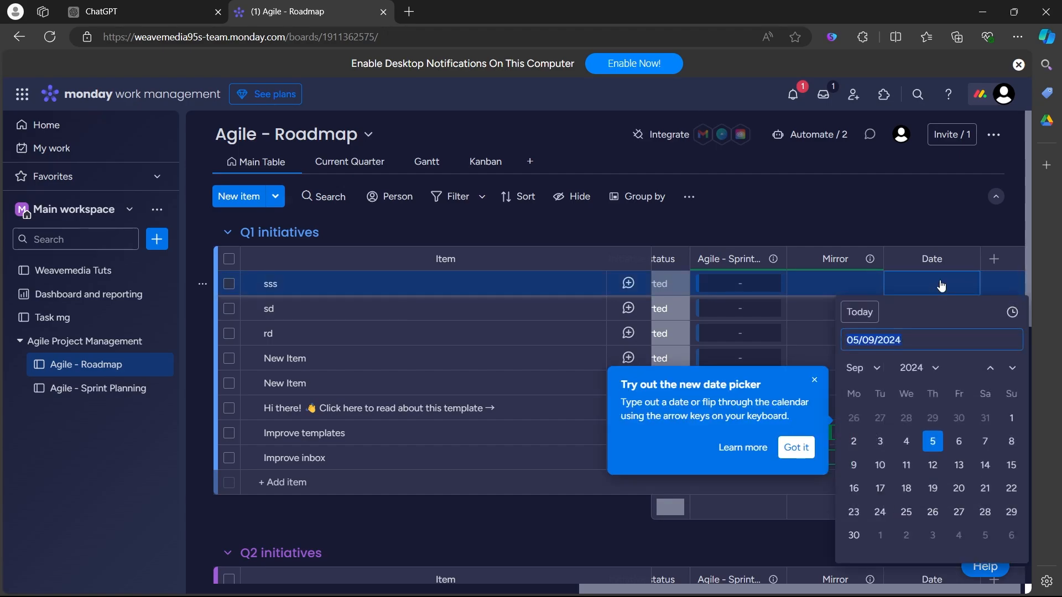
pyautogui.click(985, 441)
pyautogui.click(932, 309)
pyautogui.click(959, 514)
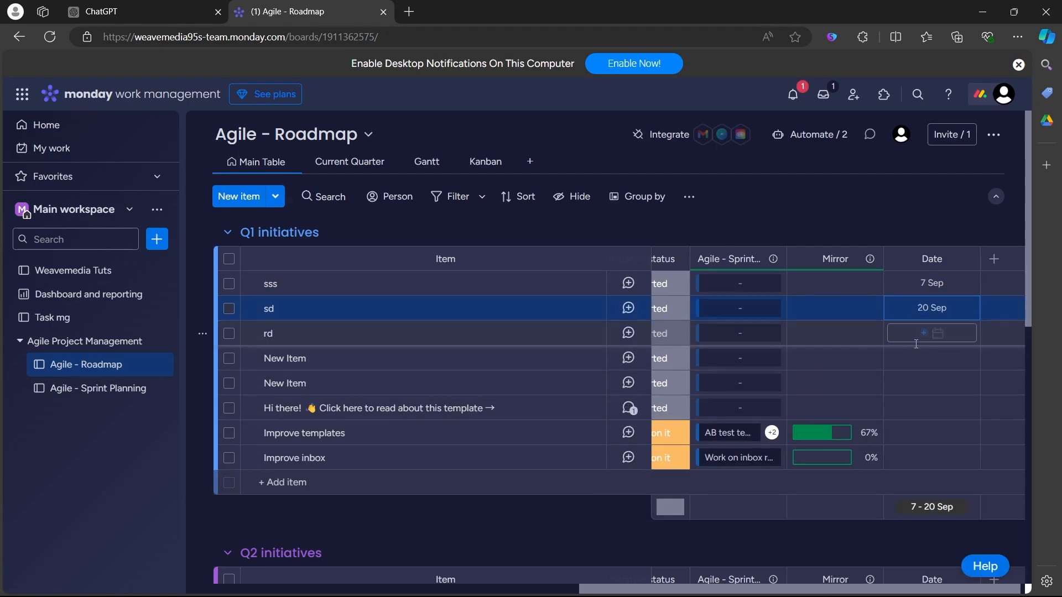
pyautogui.click(932, 333)
pyautogui.click(907, 244)
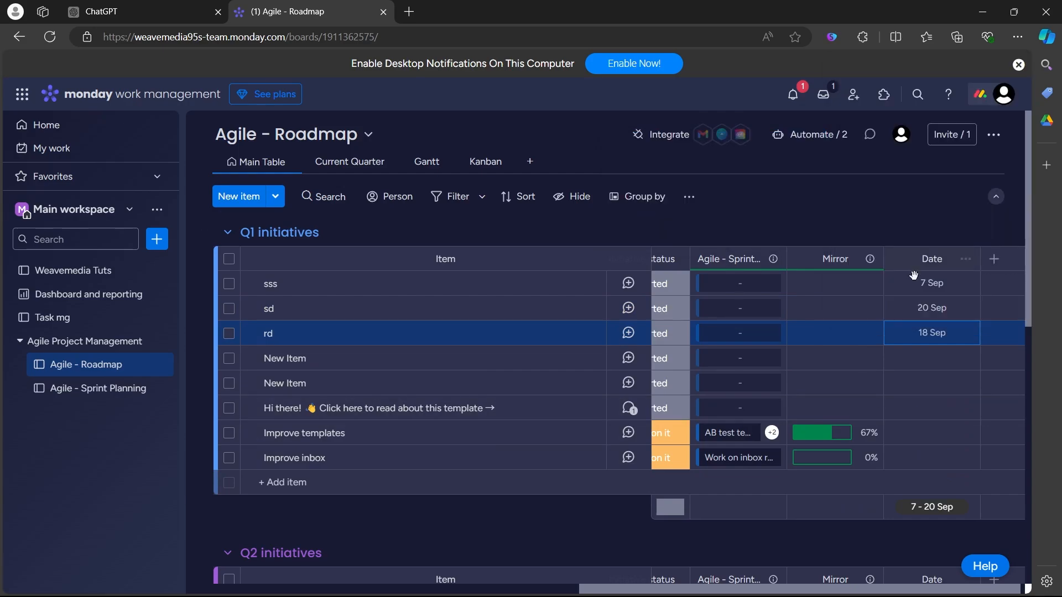
pyautogui.click(933, 358)
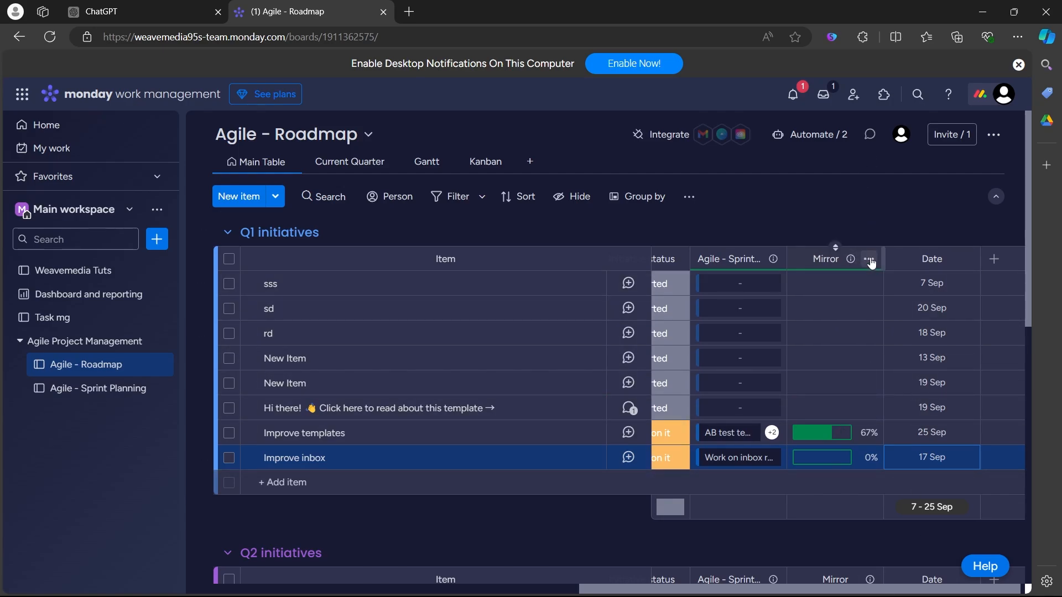
# - Delete the Mirror column from the board
pyautogui.click(869, 259)
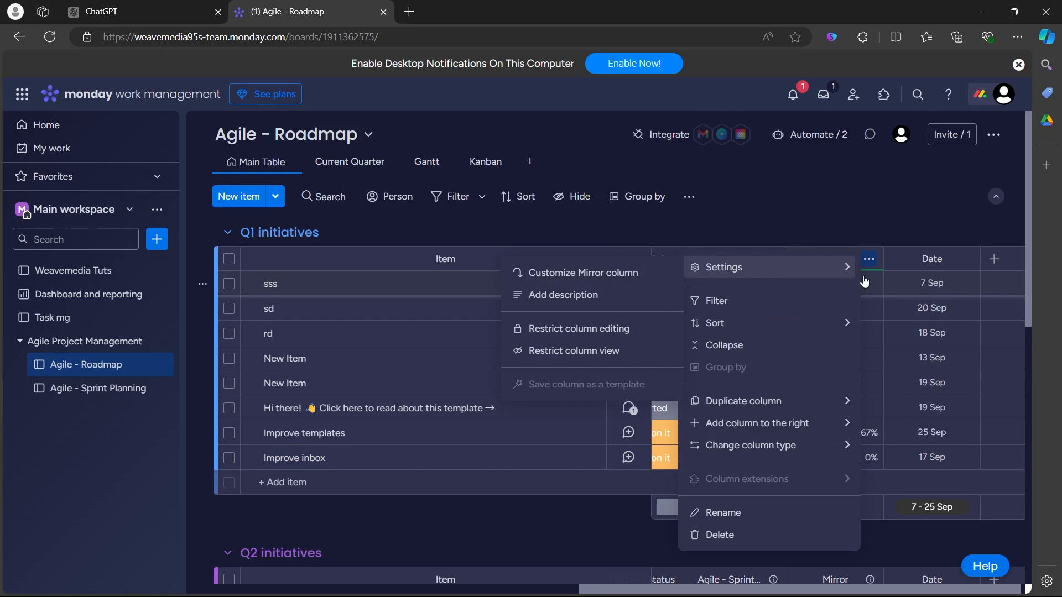
pyautogui.click(869, 260)
pyautogui.click(869, 264)
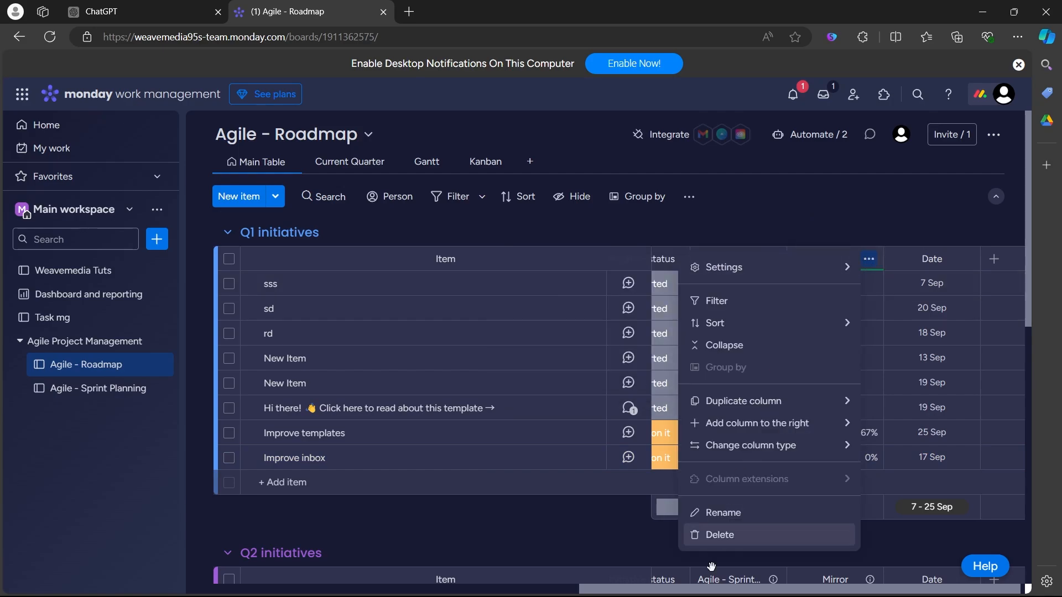
pyautogui.click(719, 535)
pyautogui.click(664, 169)
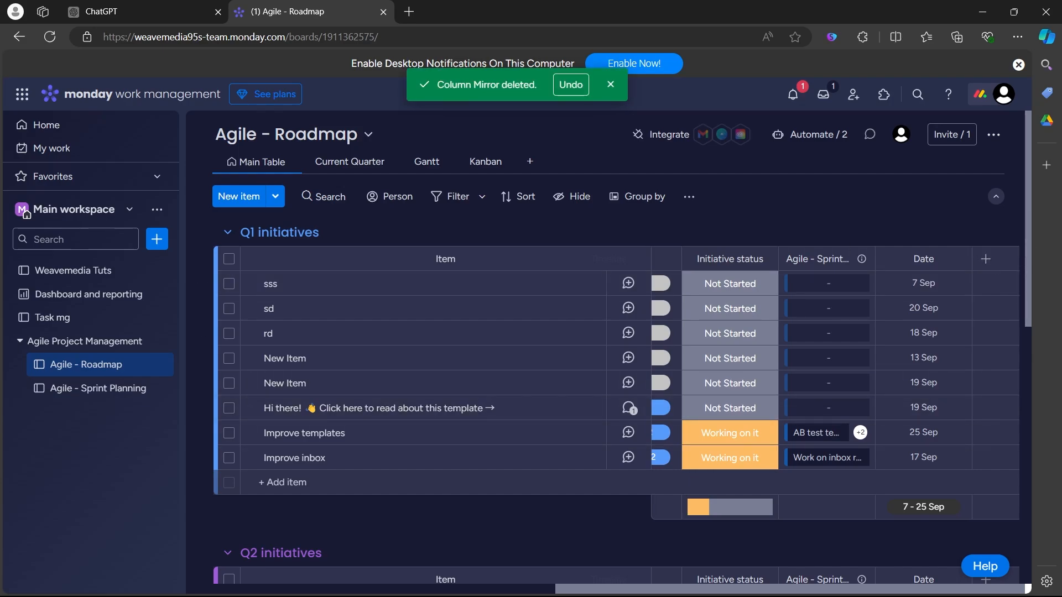
# - Rename the Q1 initiatives group as "Another tasks"
pyautogui.moveTo(786, 590); pyautogui.dragTo(755, 589)
pyautogui.moveTo(658, 589); pyautogui.dragTo(471, 588)
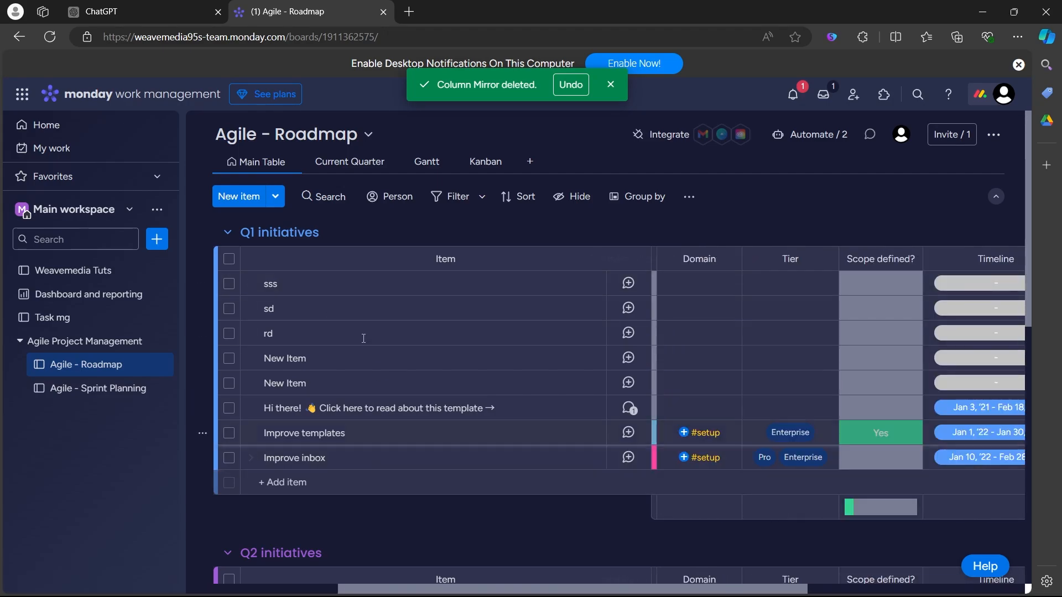
pyautogui.click(313, 233)
pyautogui.moveTo(378, 234); pyautogui.dragTo(244, 243)
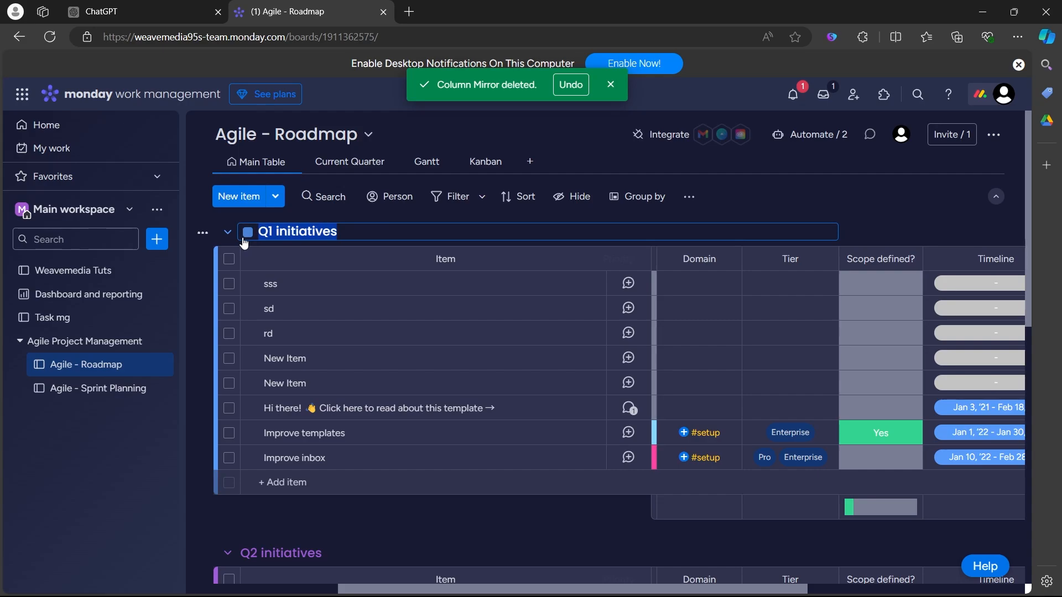
pyautogui.write('Another tasks')
pyautogui.press('Return')
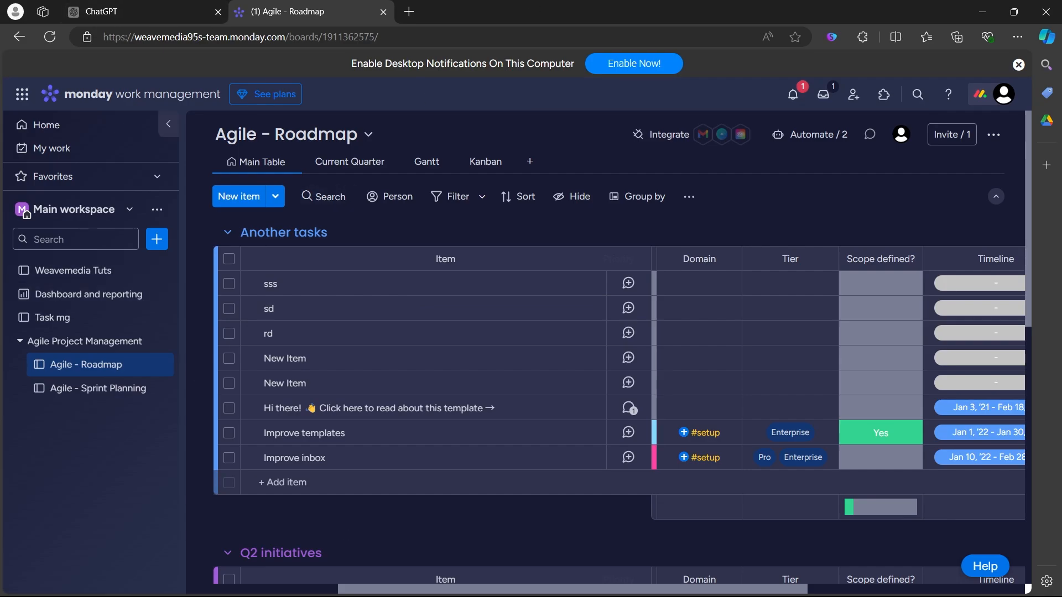
# - Review the board's automation templates, available integrations and apps, and its existing board automations, and close the Automation center
pyautogui.click(811, 134)
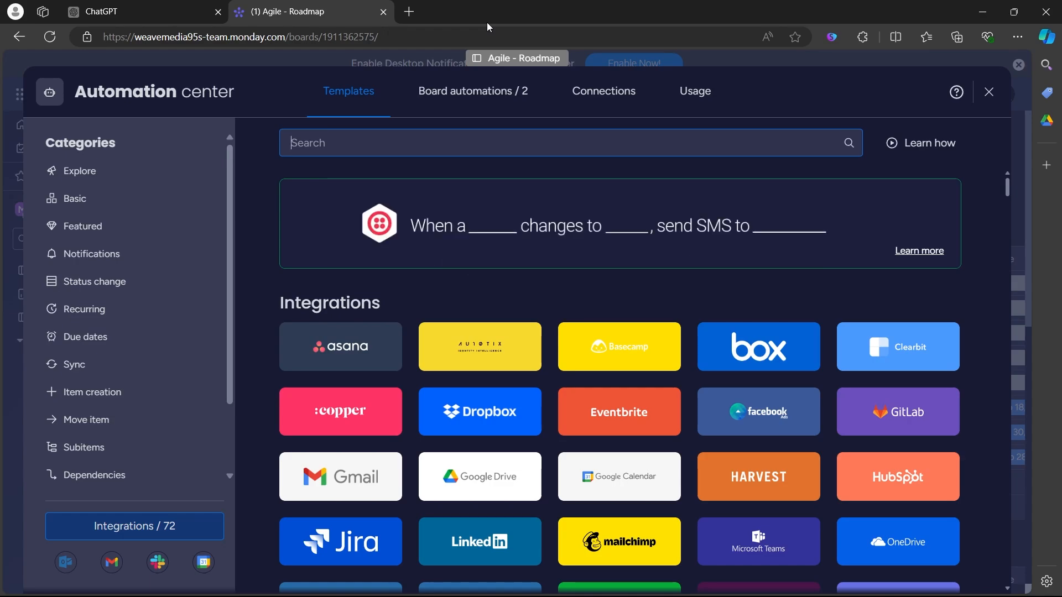
pyautogui.scroll(-15, 496, 289)
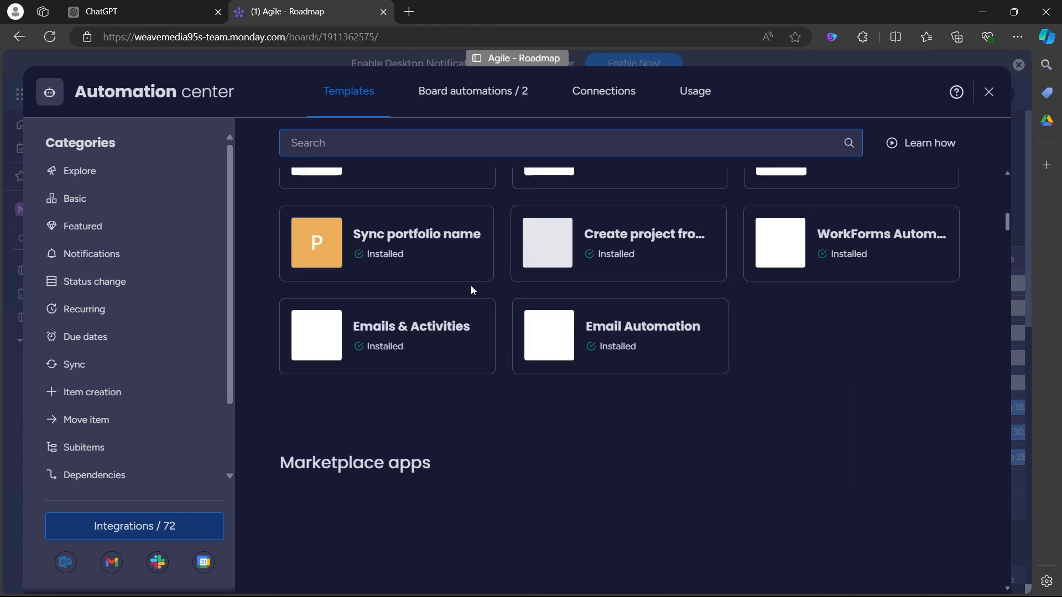
pyautogui.scroll(10, 323, 301)
pyautogui.scroll(-3, 995, 310)
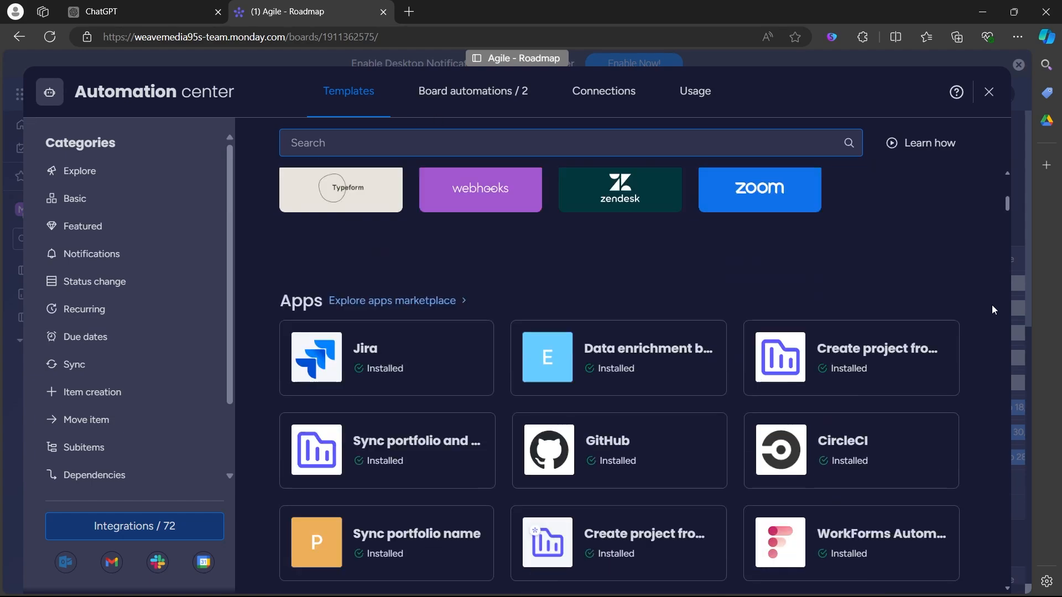
pyautogui.scroll(8, 901, 244)
pyautogui.scroll(-6, 901, 244)
pyautogui.scroll(6, 901, 244)
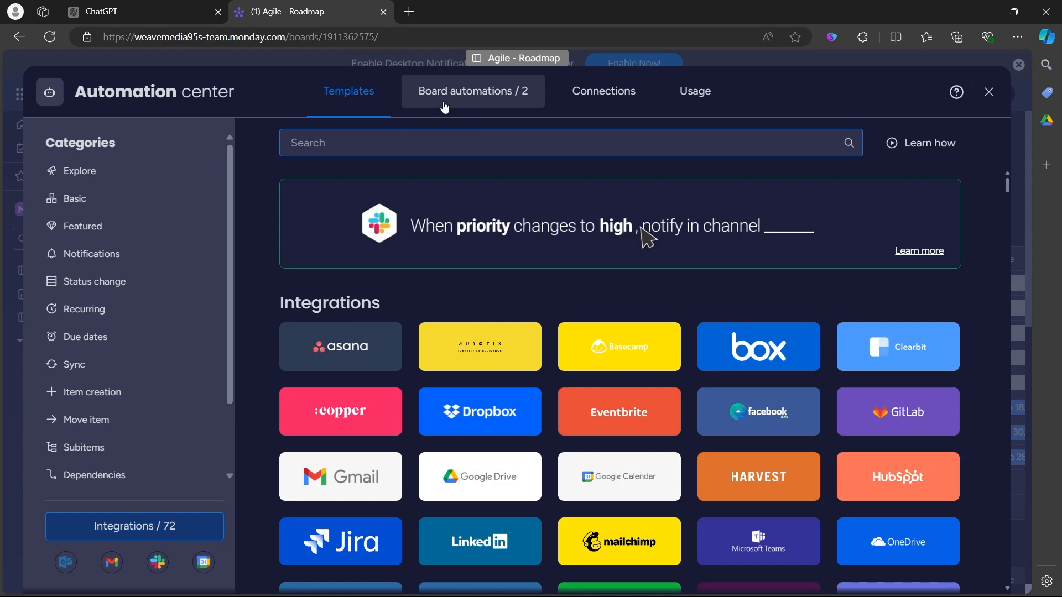
pyautogui.click(445, 105)
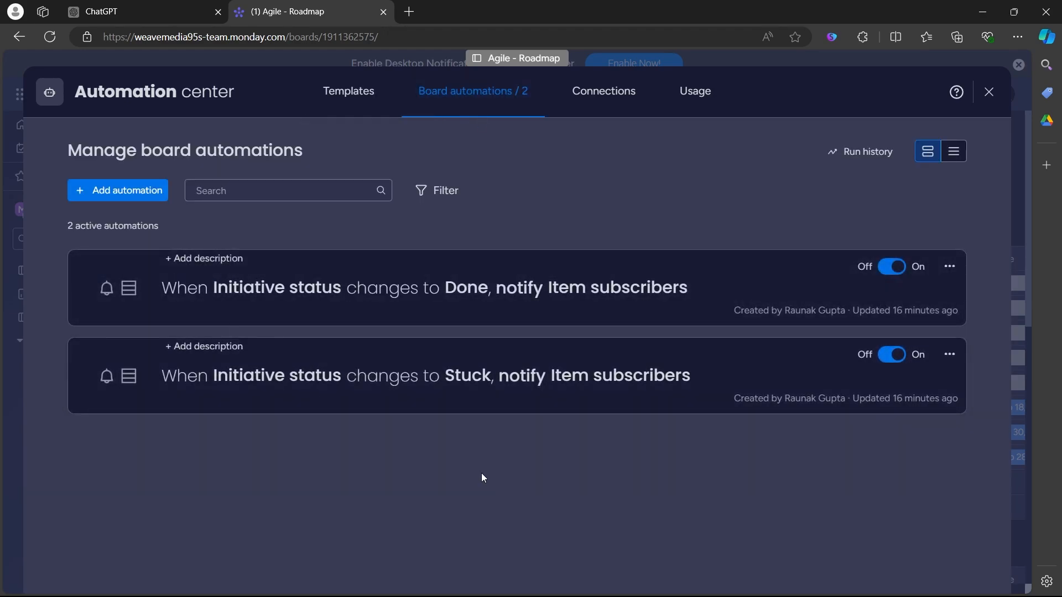
pyautogui.press('Escape')
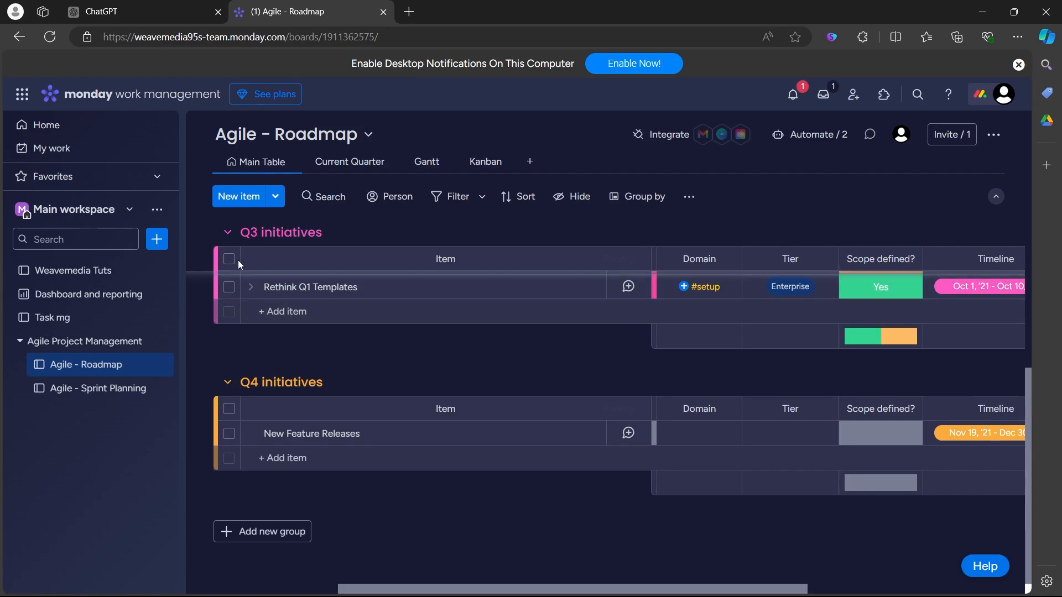
# - Review the actions available for the Rethink Q1 Templates item in Q3 initiatives, including its move, duplicate and app options
pyautogui.click(202, 287)
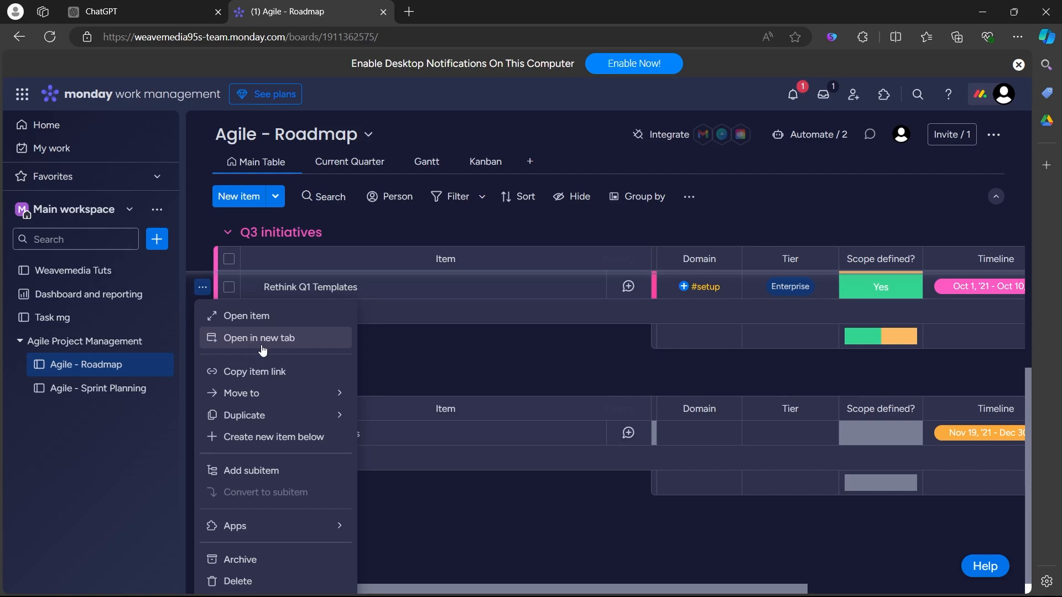
pyautogui.moveTo(250, 394)
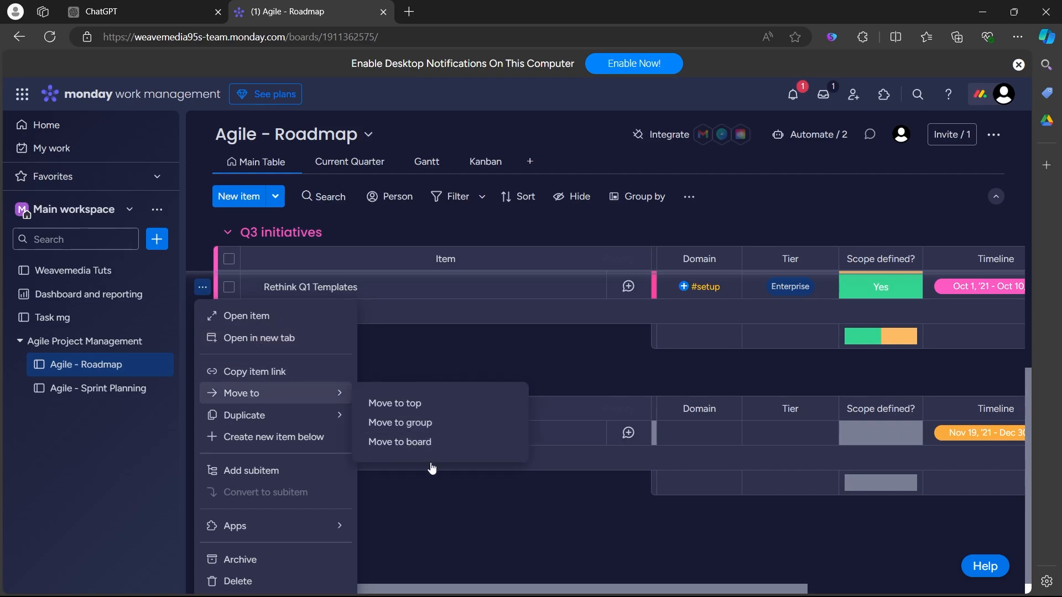
pyautogui.moveTo(285, 410)
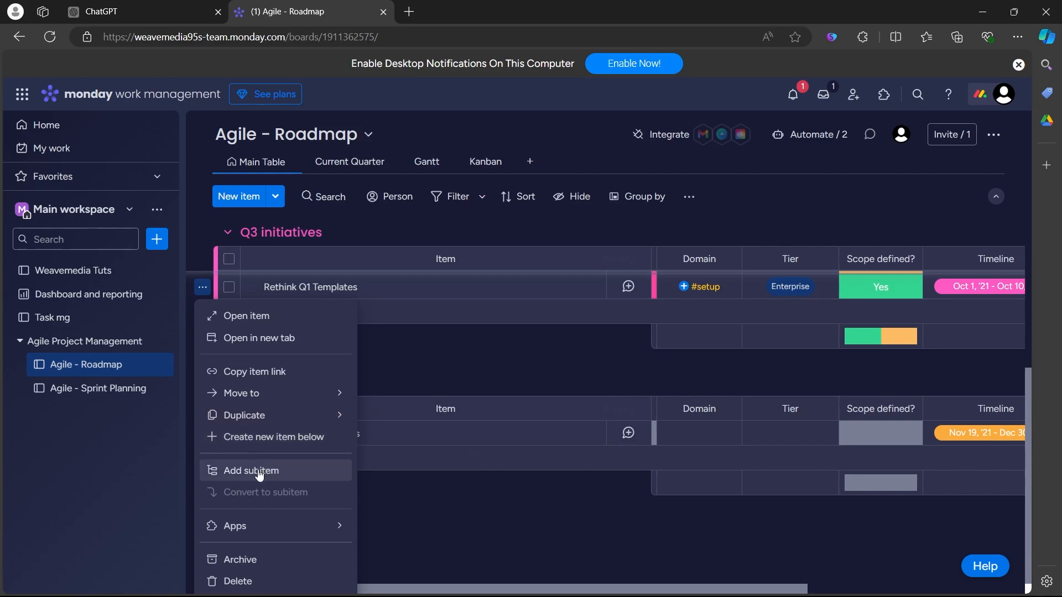
pyautogui.moveTo(300, 526)
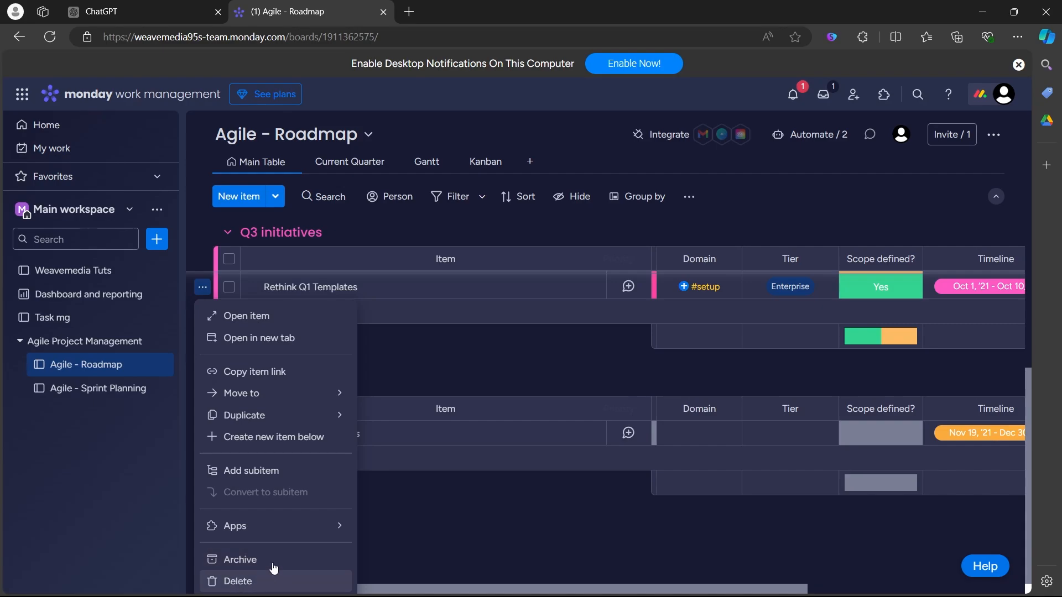
pyautogui.click(193, 325)
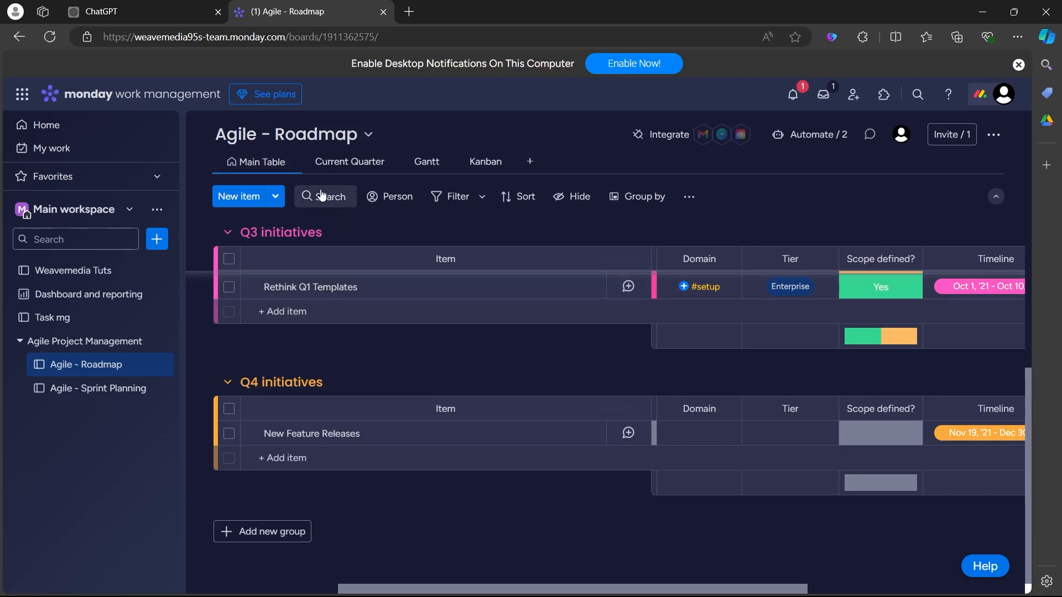
# - Look at the board search and its options for choosing which columns to search, and close it
pyautogui.click(335, 203)
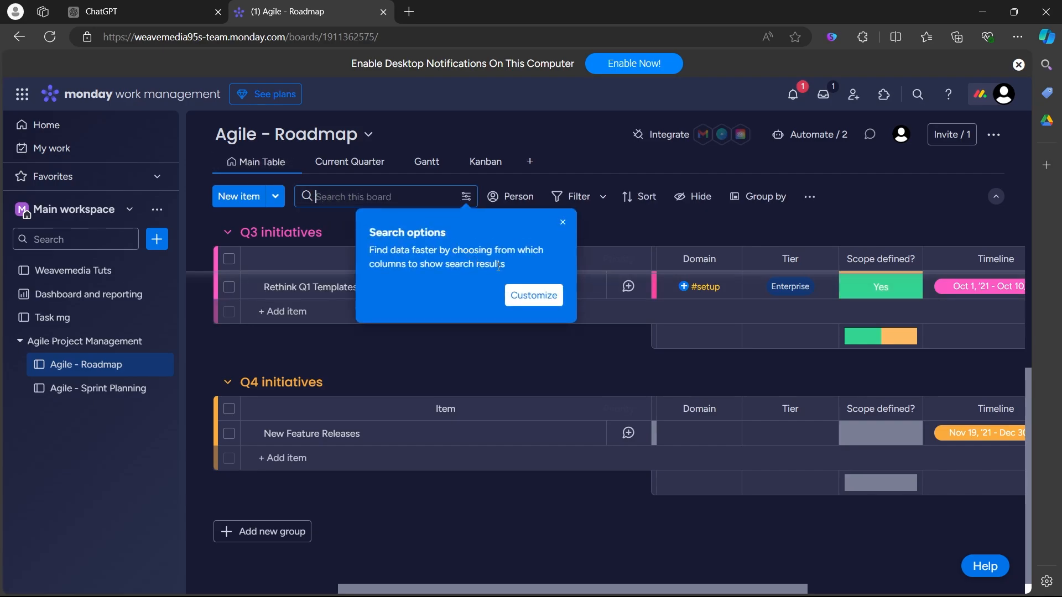
pyautogui.click(533, 294)
pyautogui.click(346, 199)
pyautogui.click(342, 231)
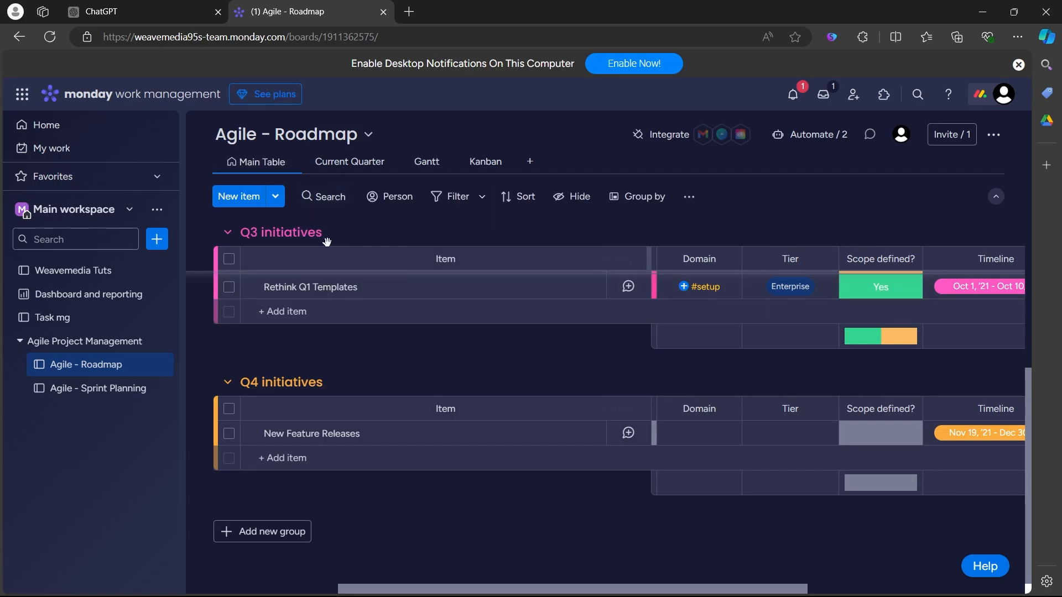
# - Add a new group above Another tasks and name it "group 1"
pyautogui.click(280, 199)
pyautogui.click(331, 229)
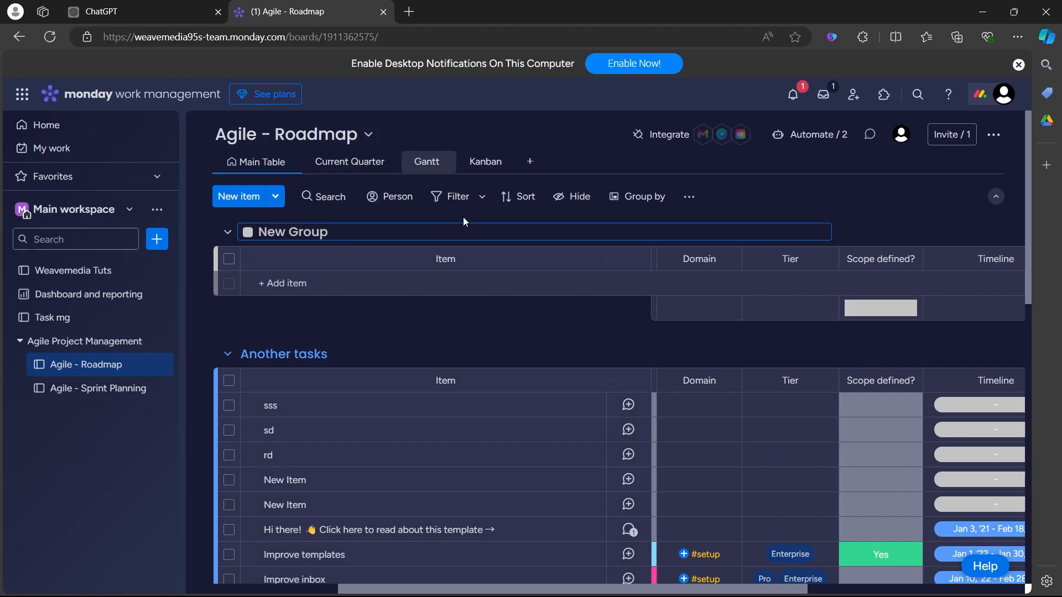
pyautogui.click(347, 311)
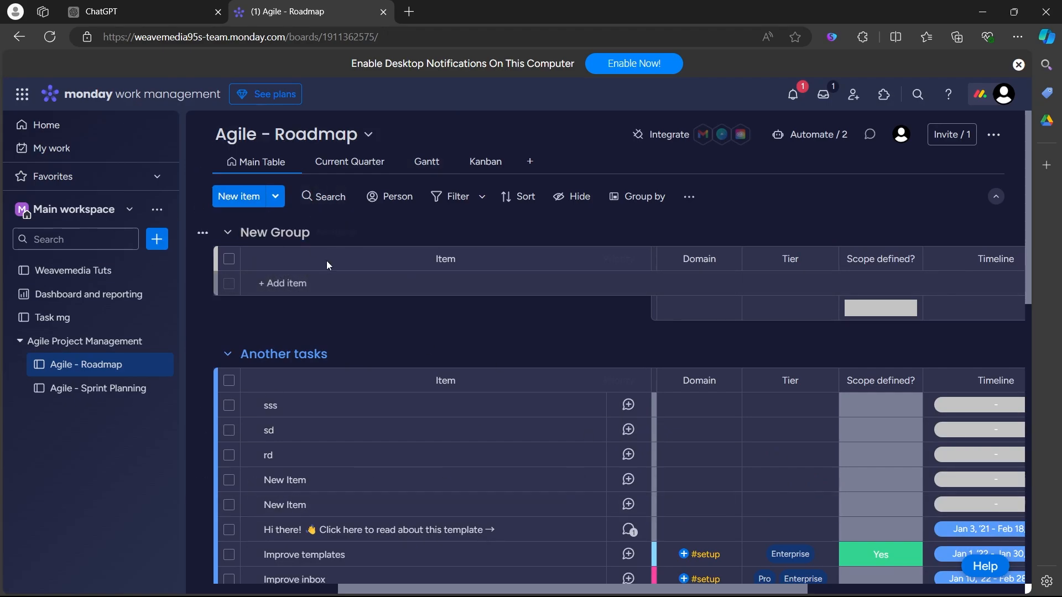
pyautogui.click(270, 290)
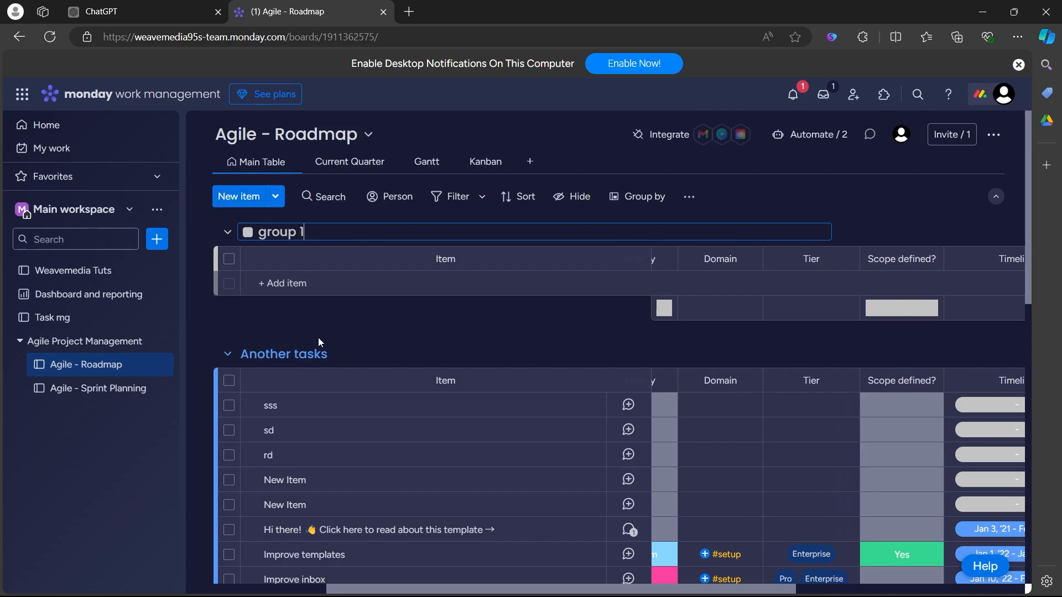
pyautogui.click(318, 337)
# - Rename the Agile - Roadmap board as "Task managing"
pyautogui.click(337, 136)
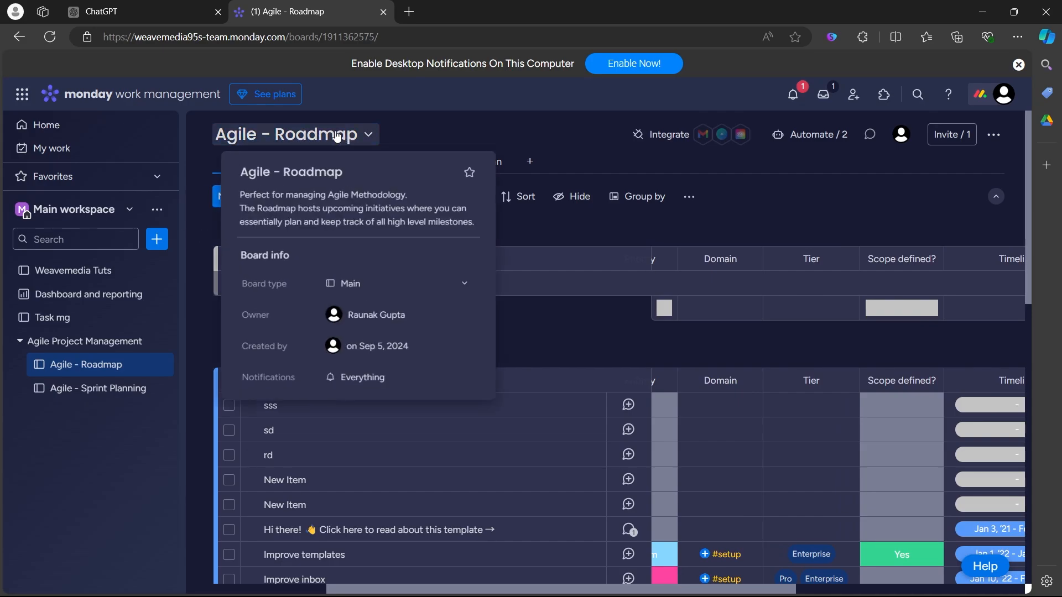
pyautogui.click(238, 173)
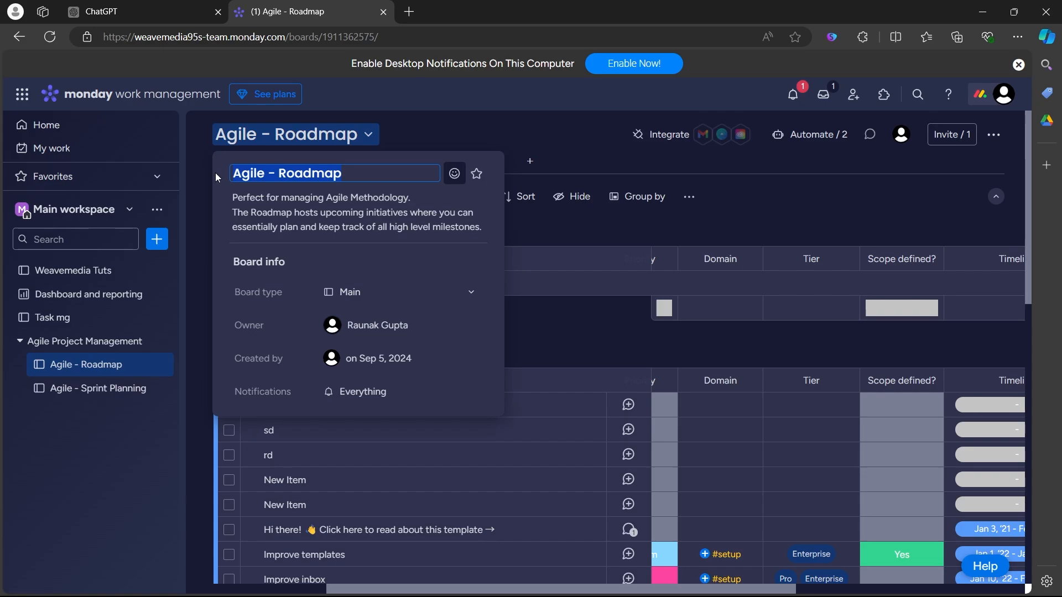
pyautogui.write('Task managing')
pyautogui.press('Return')
pyautogui.click(446, 137)
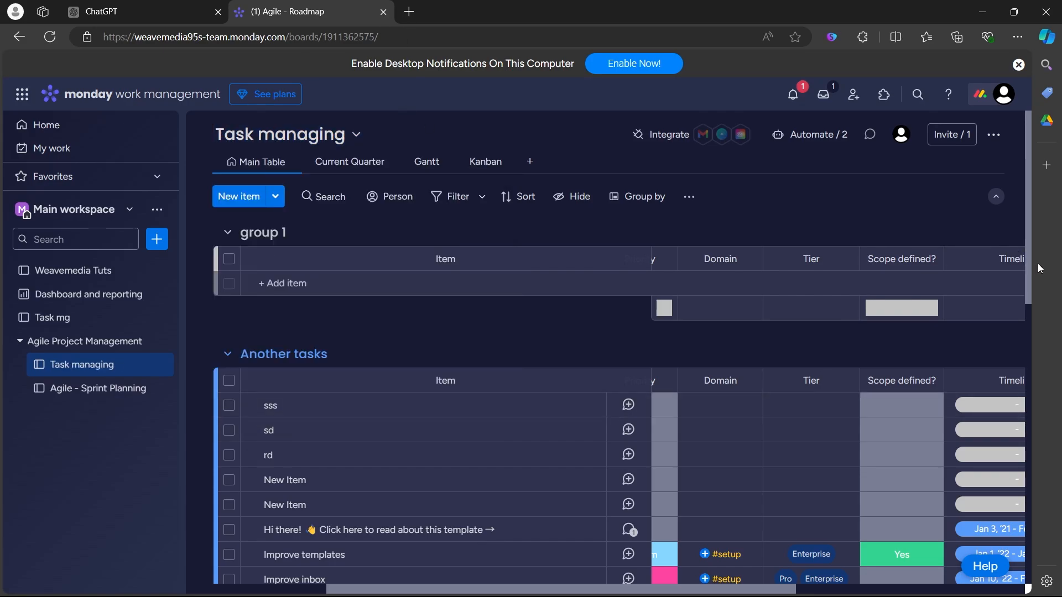
# - Browse the Essentials, Apps by monday and Marketplace apps categories of the board's Views Center, and close it
pyautogui.click(995, 135)
pyautogui.moveTo(892, 190)
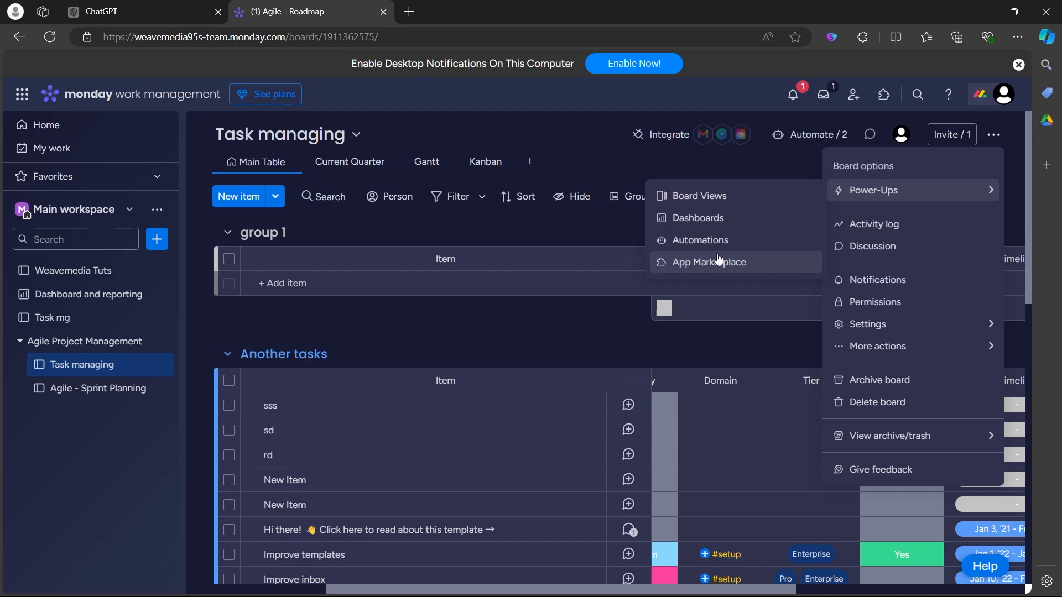
pyautogui.click(717, 206)
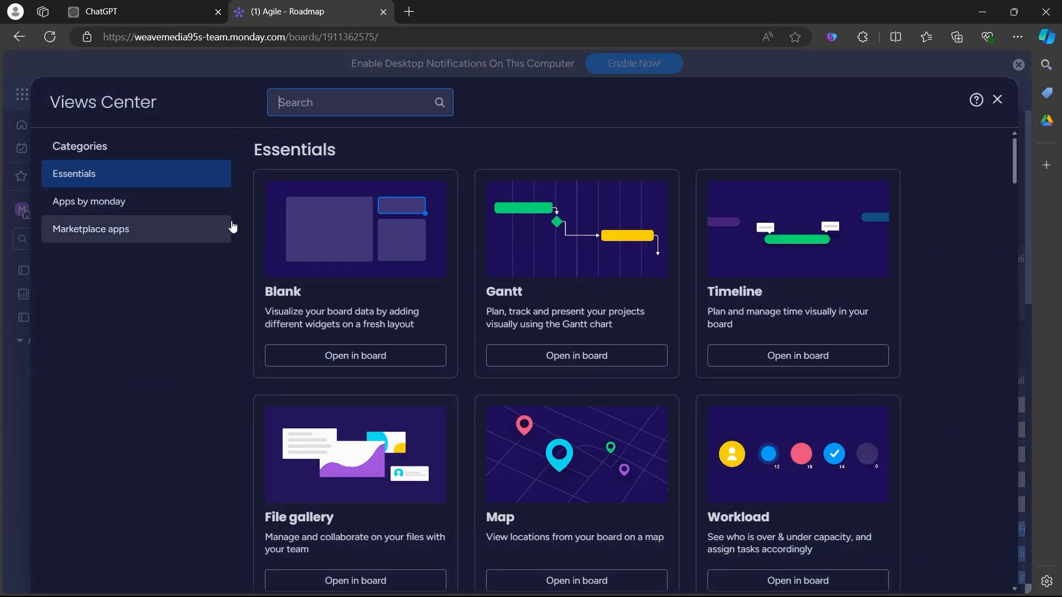
pyautogui.scroll(-1, 416, 384)
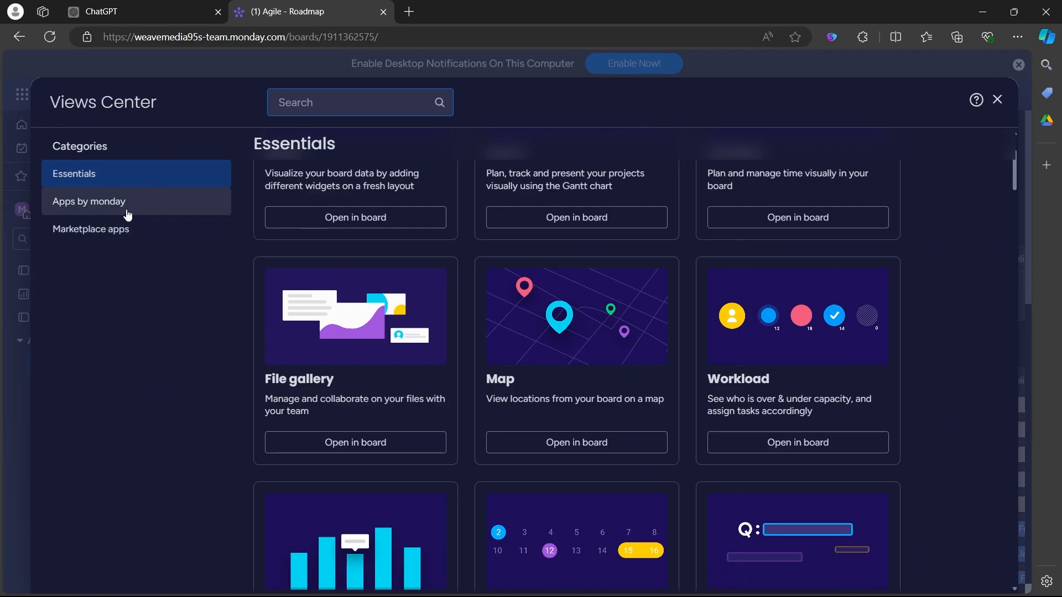
pyautogui.click(97, 202)
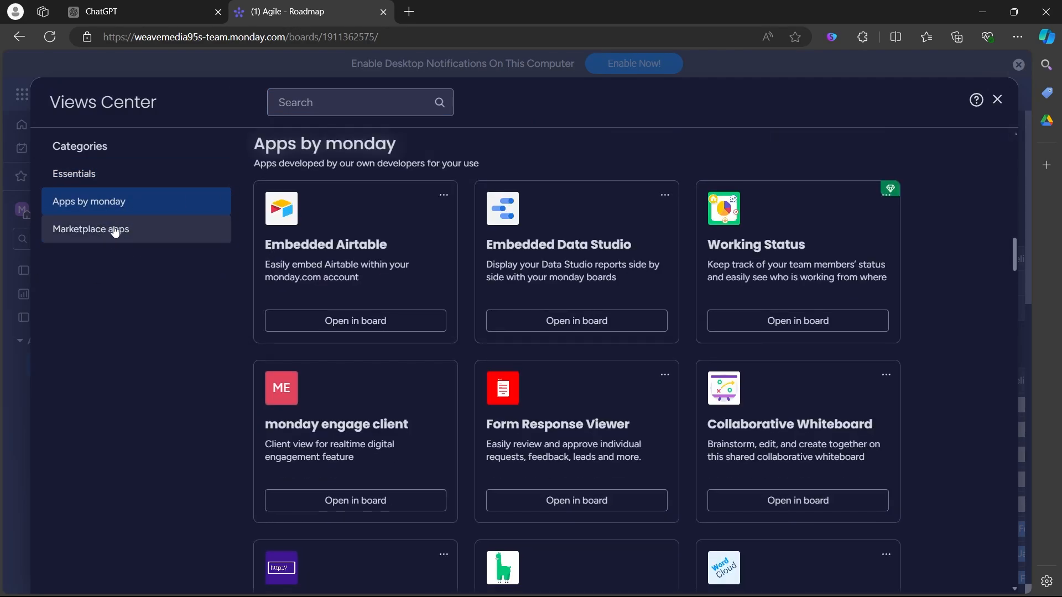
pyautogui.click(115, 232)
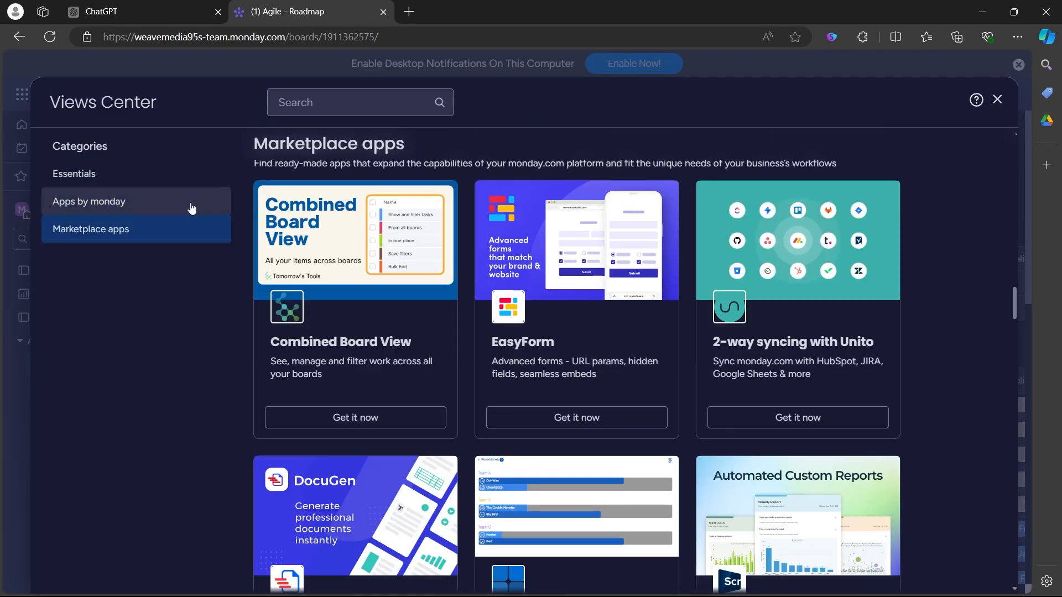
pyautogui.click(1001, 99)
# - Create a dashboard from the Task managing board and add a Chart widget to it, dismissing the chart color tip
pyautogui.click(994, 134)
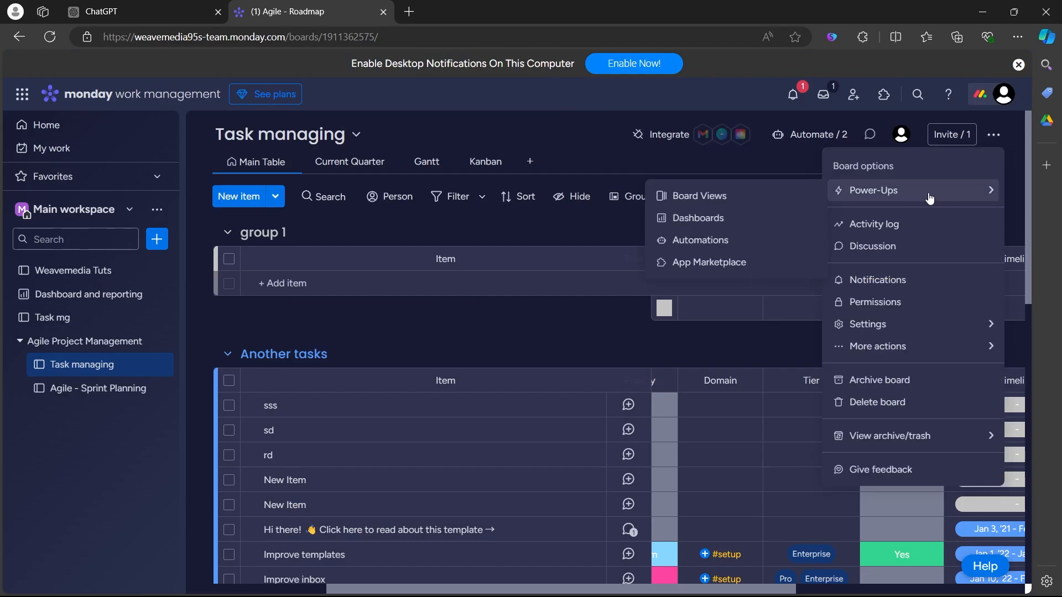
pyautogui.click(719, 226)
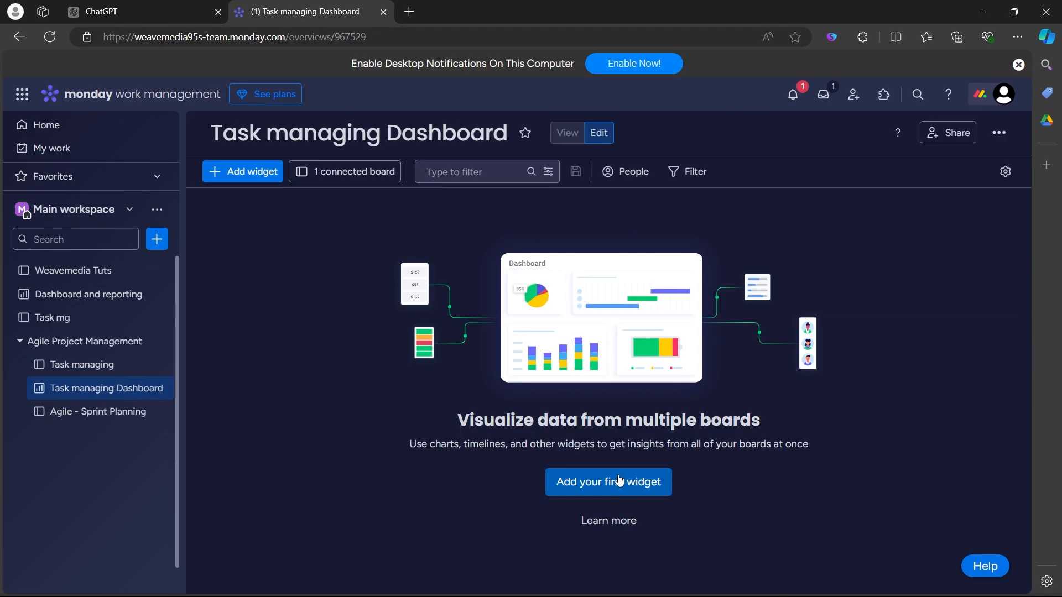
pyautogui.click(244, 173)
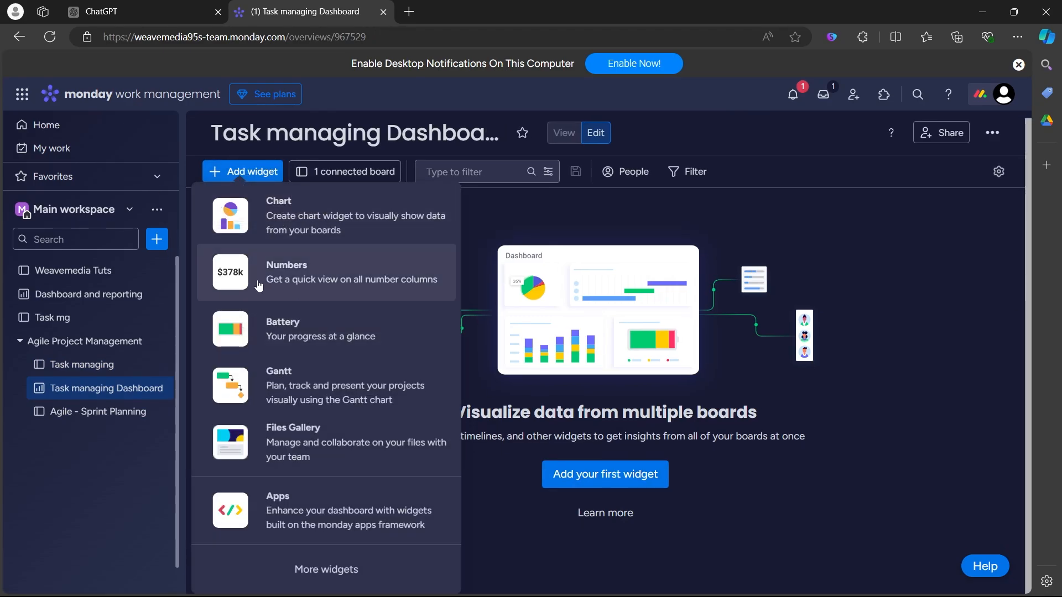
pyautogui.click(305, 222)
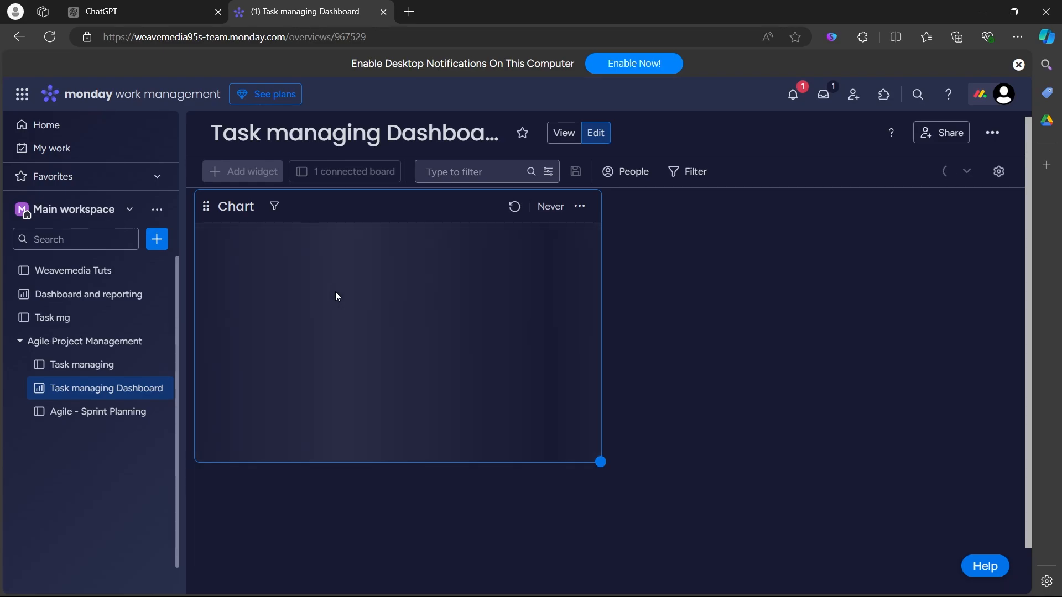
pyautogui.click(82, 364)
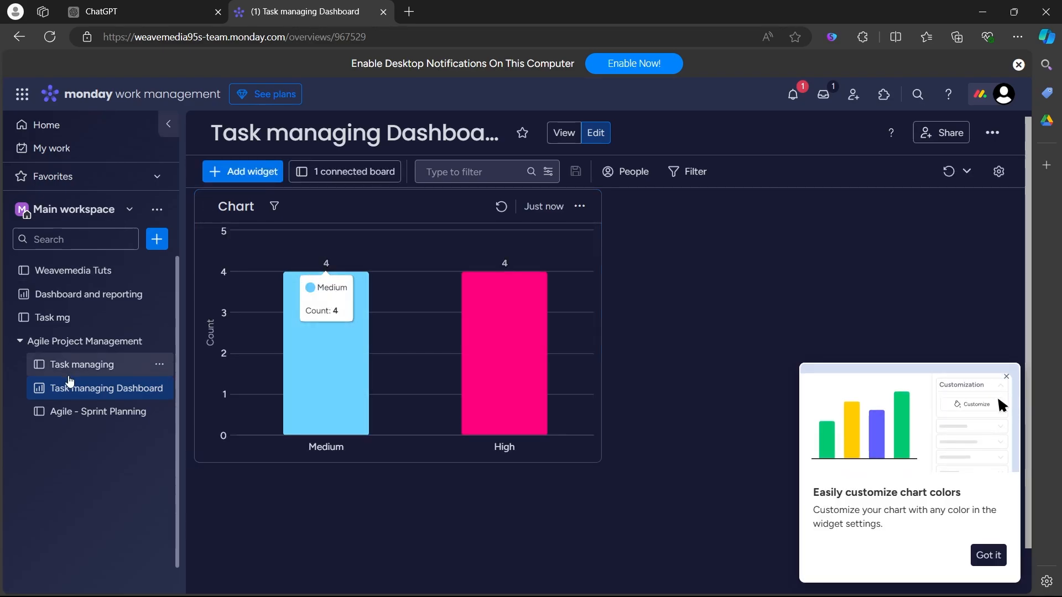
pyautogui.click(75, 389)
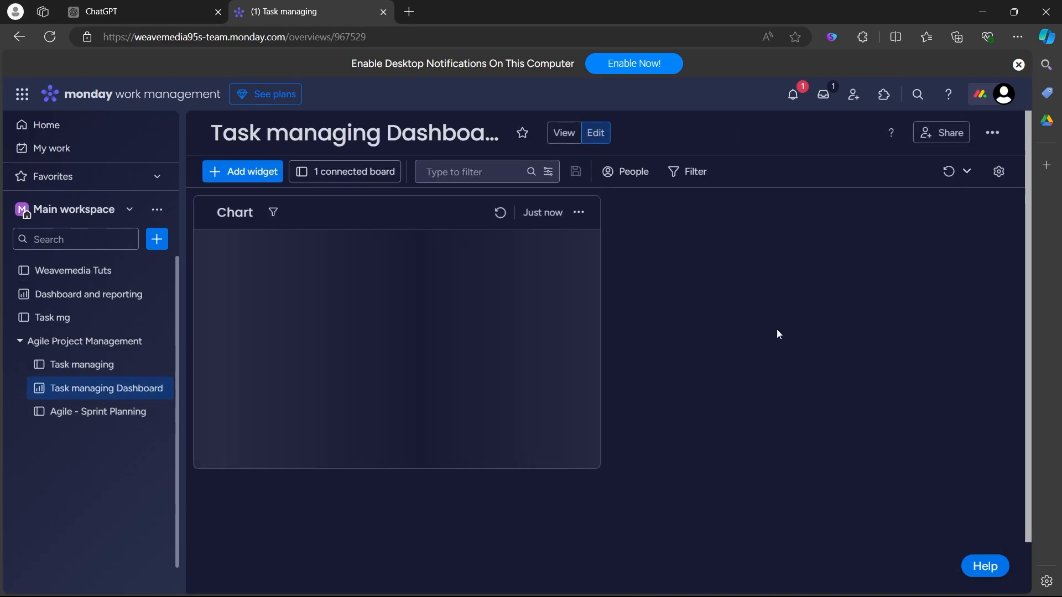
pyautogui.click(988, 555)
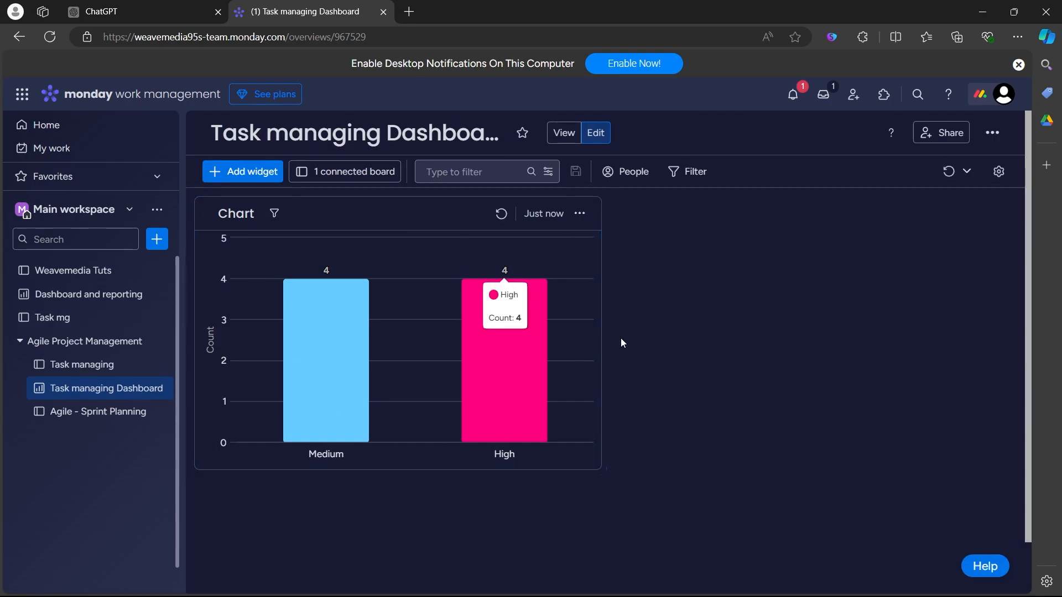
# - Open the Task managing board, look through its Settings and More actions options, and show the board in full screen
pyautogui.click(993, 133)
pyautogui.click(88, 366)
pyautogui.click(994, 135)
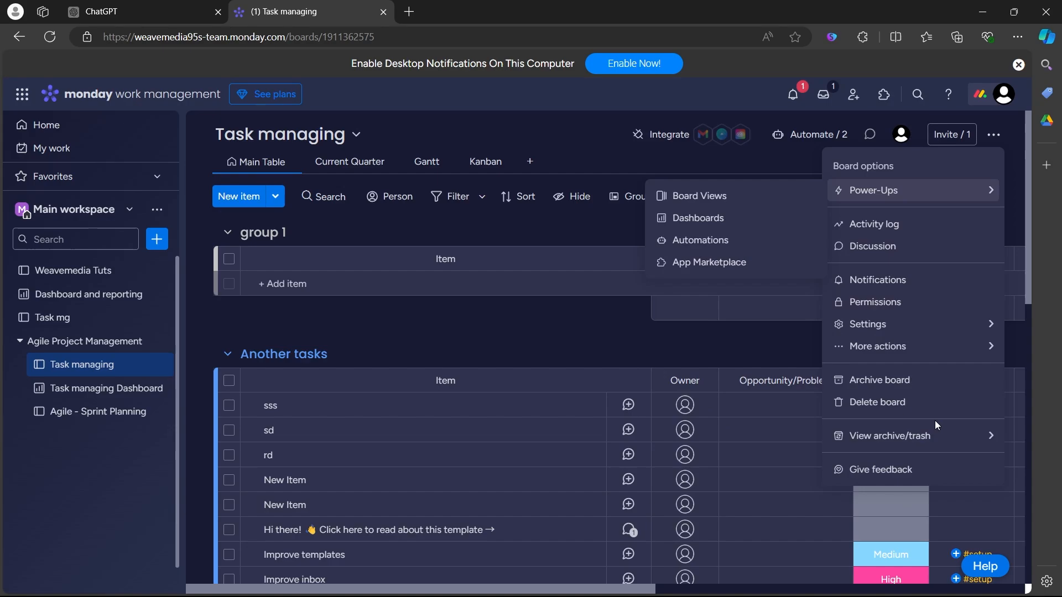
pyautogui.moveTo(916, 330)
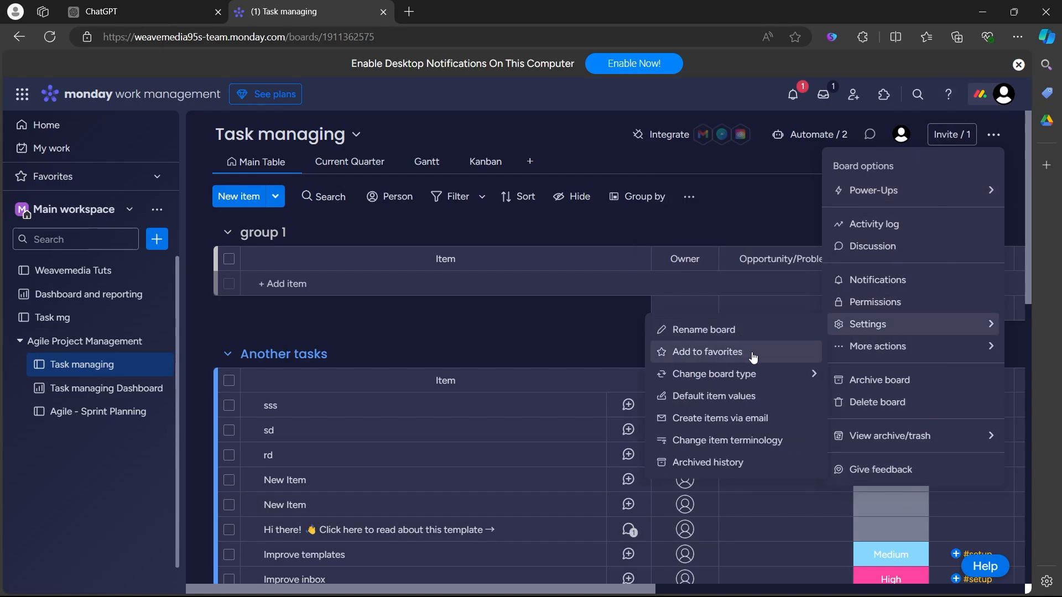
pyautogui.moveTo(880, 349)
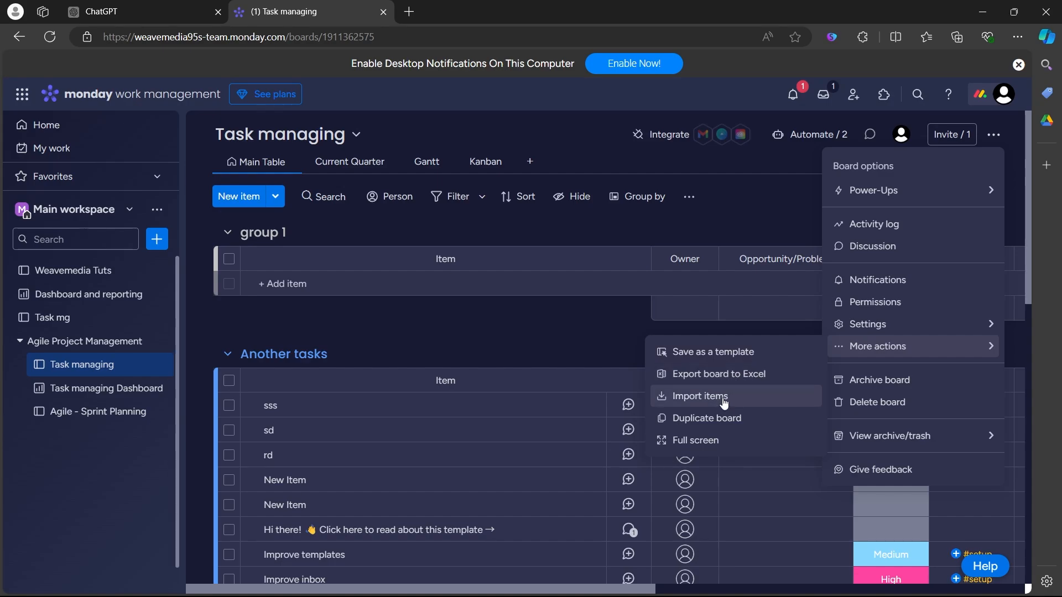
pyautogui.click(719, 440)
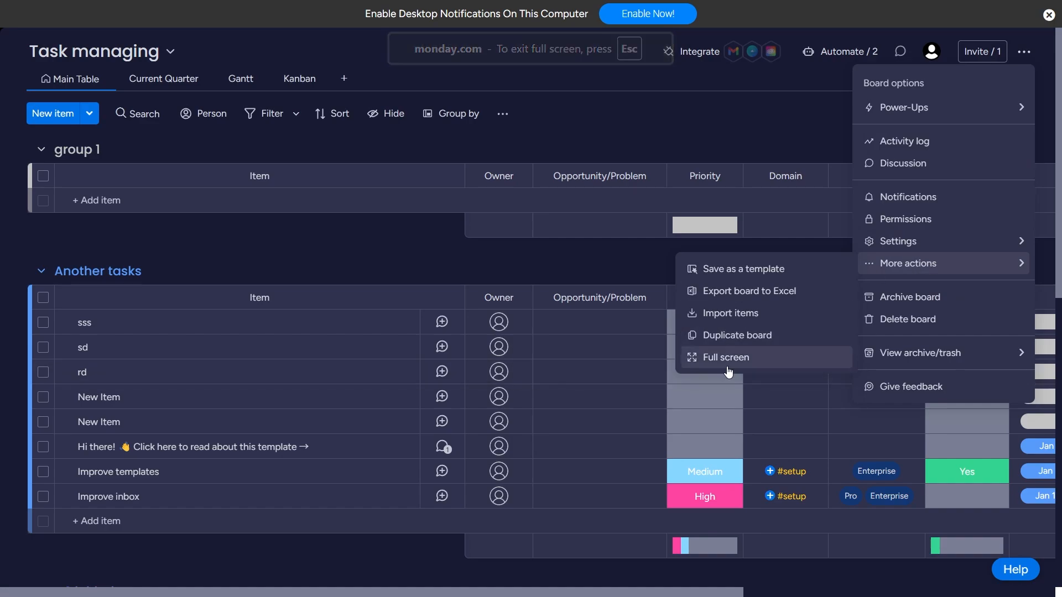
pyautogui.click(786, 357)
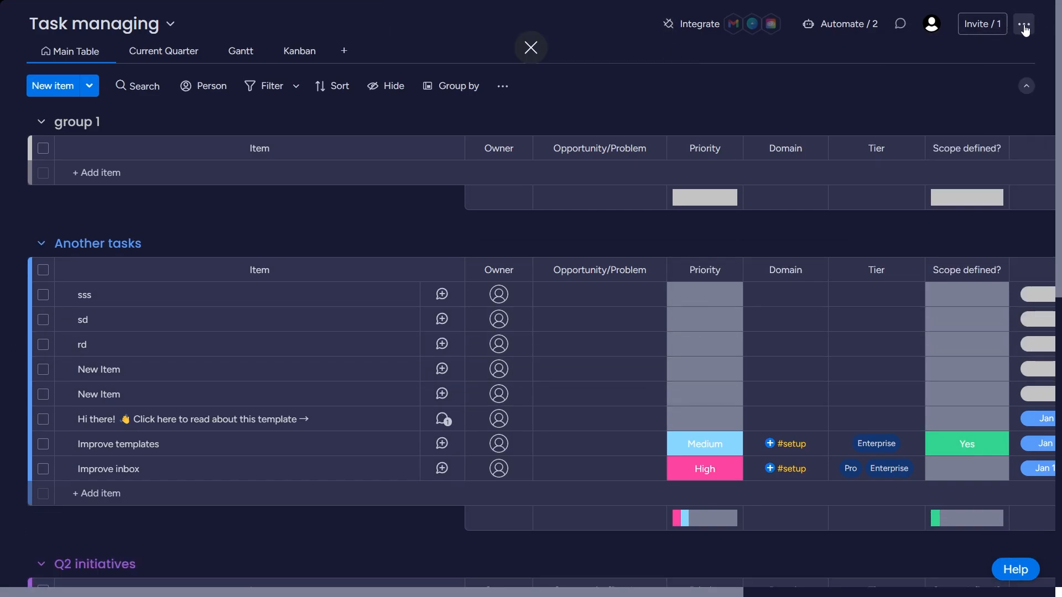
# - Restore the deleted Mirror column of the Task managing board from the trash, and close the trash
pyautogui.click(1024, 25)
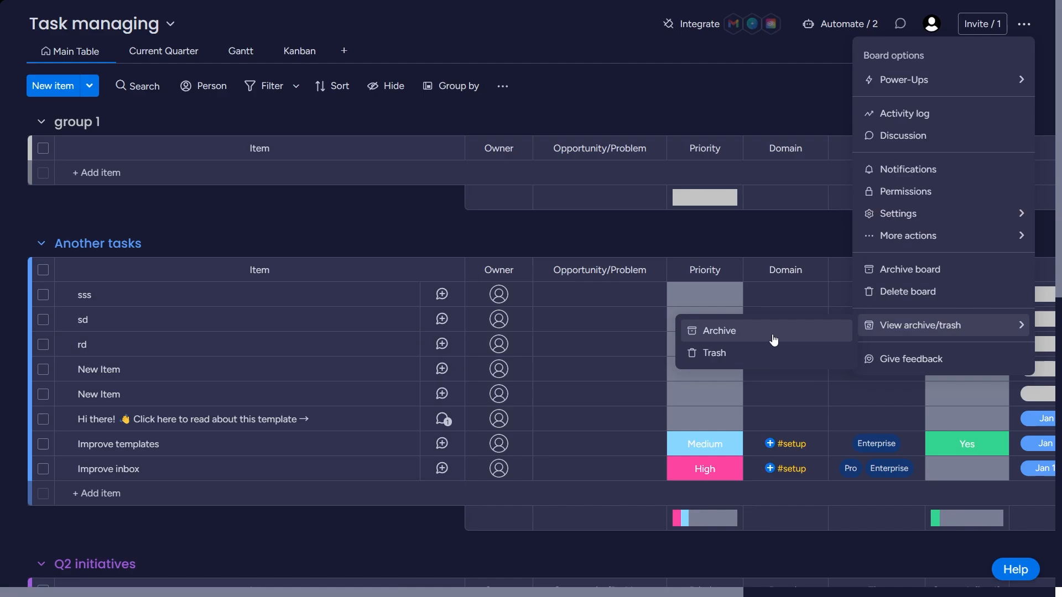
pyautogui.click(757, 355)
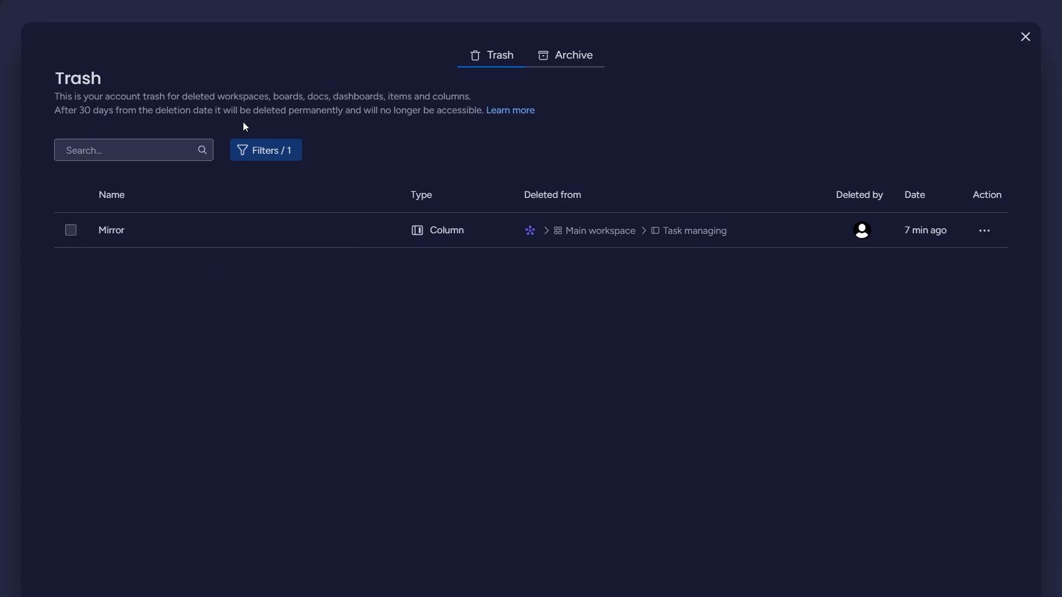
pyautogui.click(990, 239)
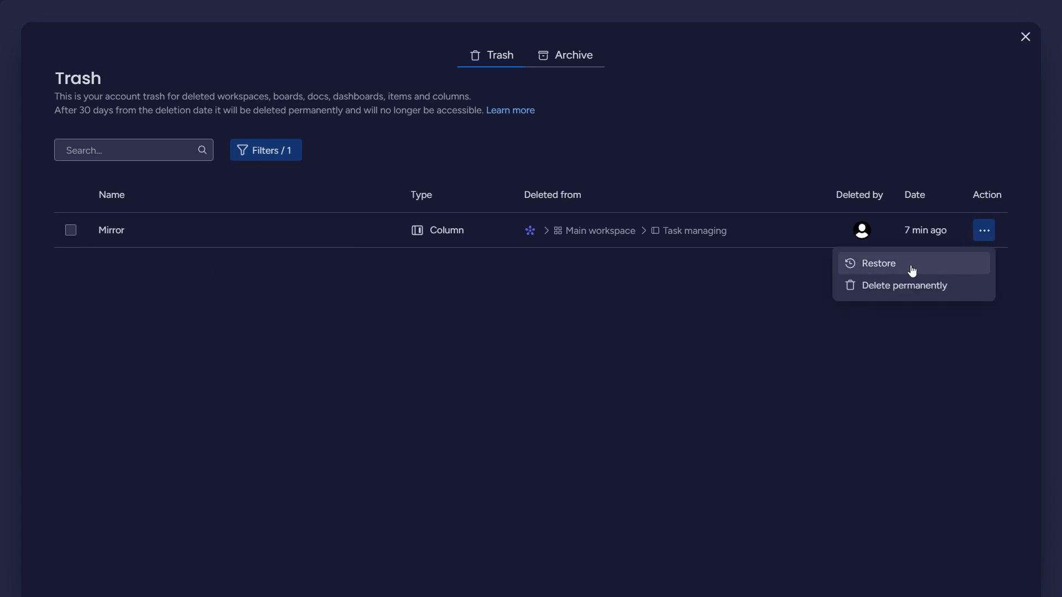
pyautogui.click(912, 266)
pyautogui.click(1025, 37)
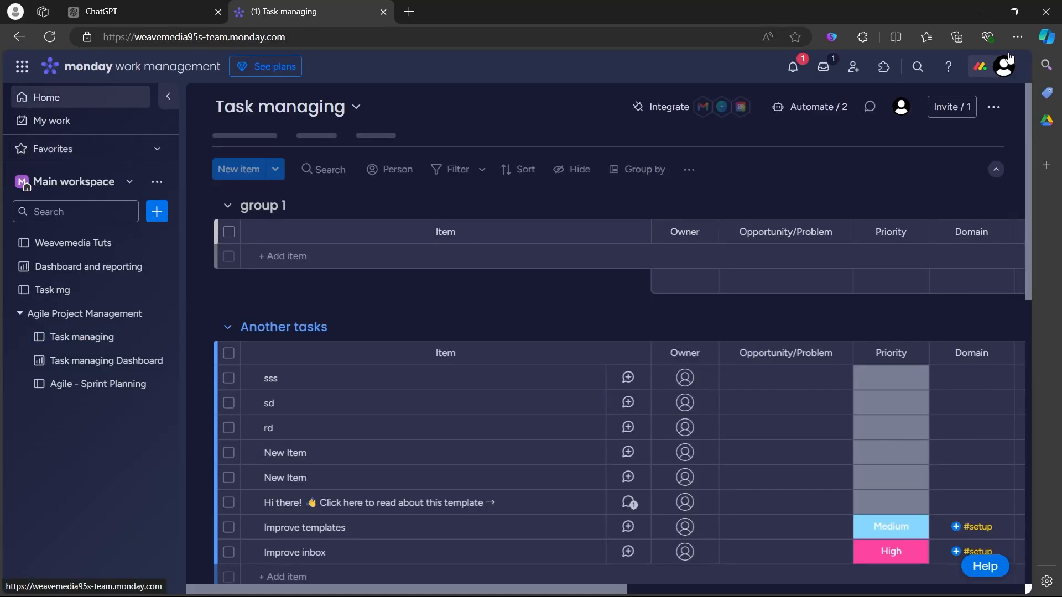
# - Go to the home page and view the account options and the list of workspaces
pyautogui.click(149, 97)
pyautogui.click(1003, 69)
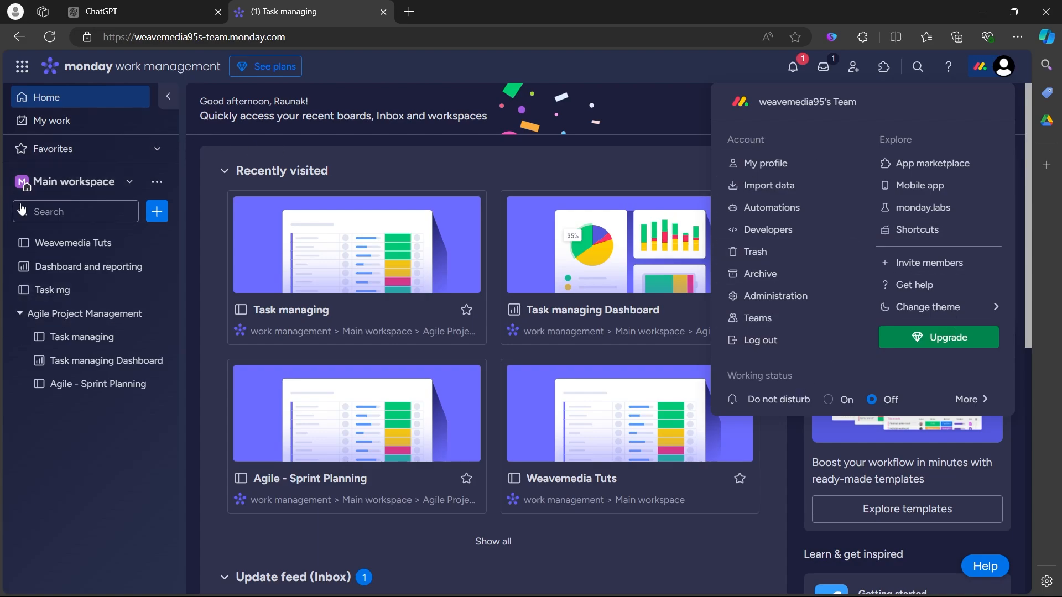
pyautogui.click(130, 181)
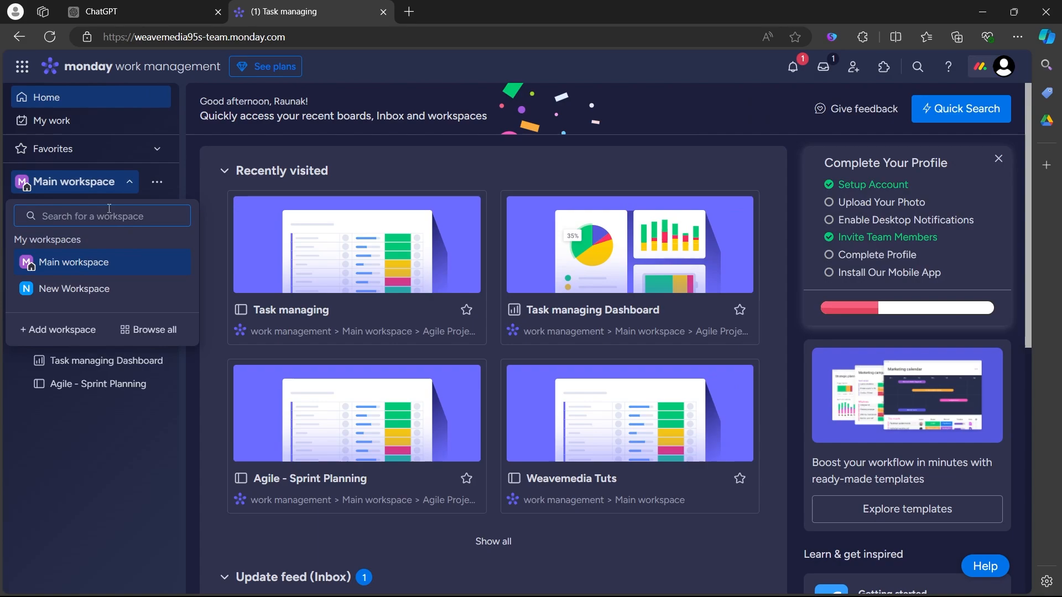
pyautogui.click(65, 298)
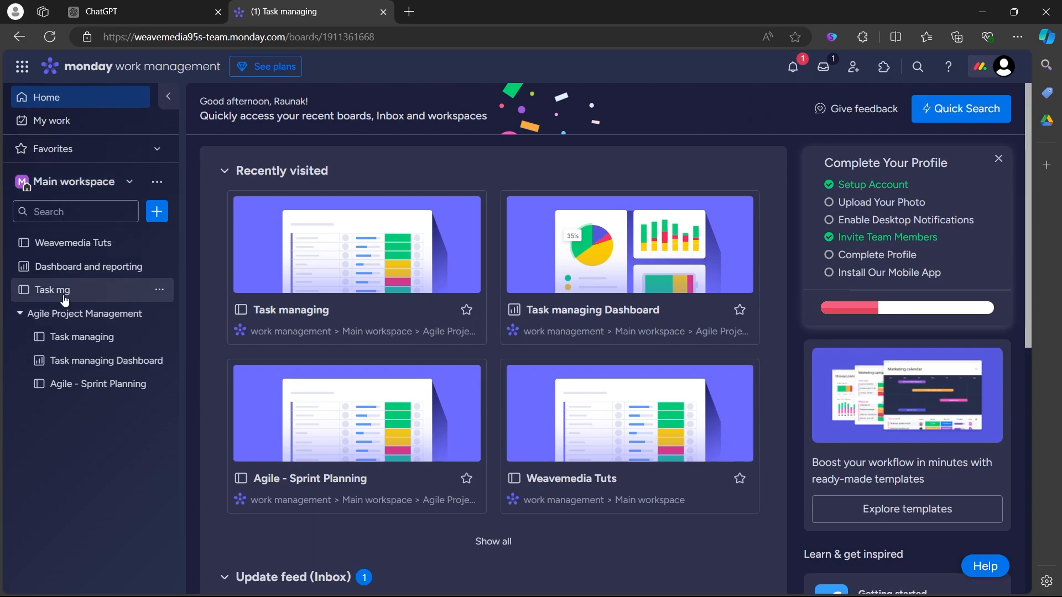
# - View the Task managing Dashboard and return to the Task managing board
pyautogui.click(78, 346)
pyautogui.click(111, 362)
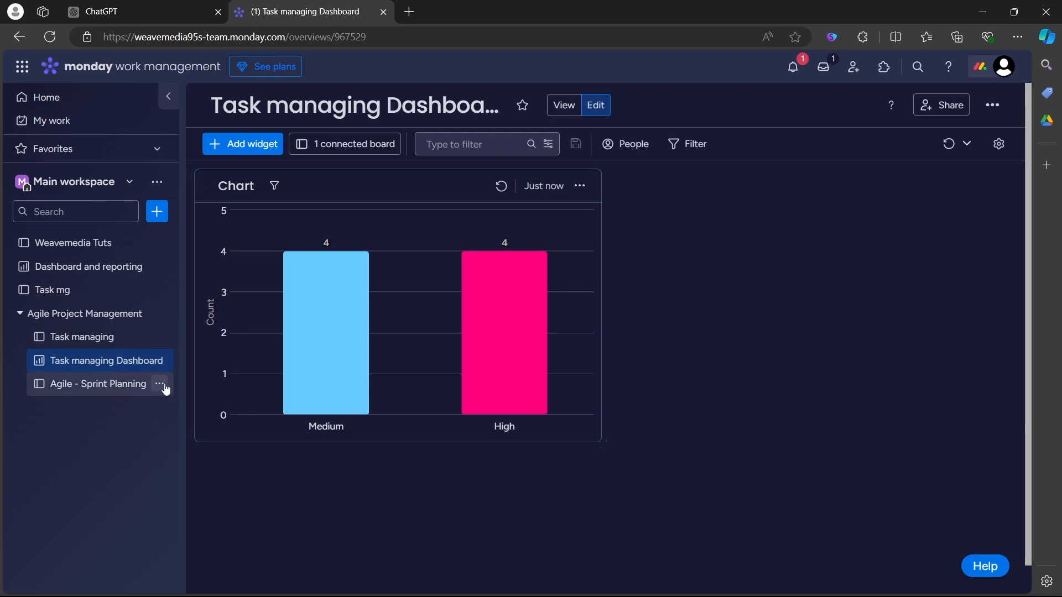
pyautogui.click(100, 337)
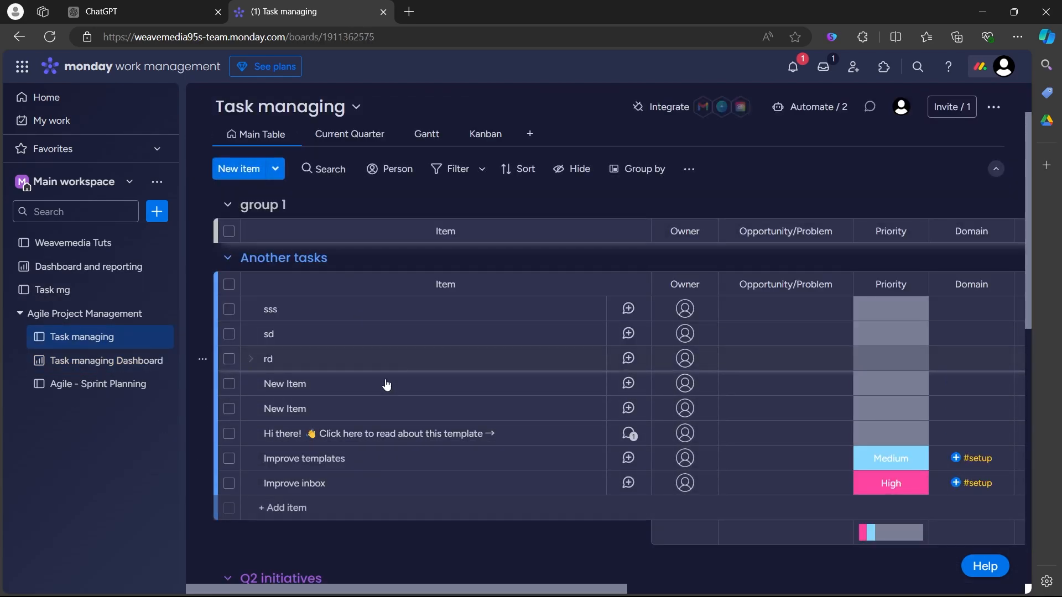
# - Examine the Task managing board's groups and all its columns, from Owner through Date
pyautogui.scroll(-3, 566, 501)
pyautogui.scroll(4, 701, 376)
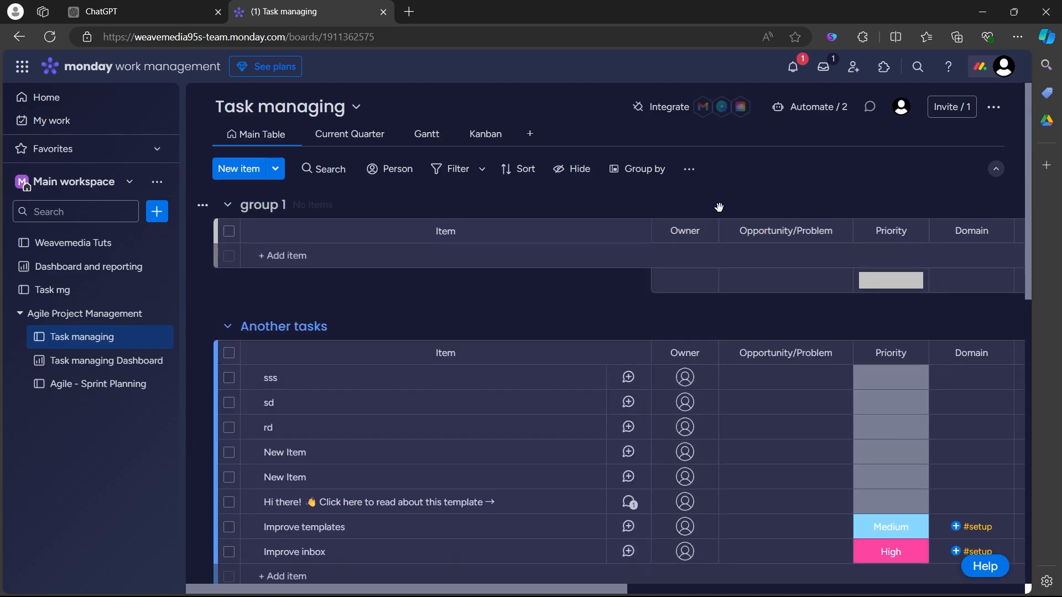
pyautogui.moveTo(577, 589)
pyautogui.mouseDown()
pyautogui.moveTo(646, 589)
pyautogui.moveTo(578, 589)
pyautogui.mouseUp()
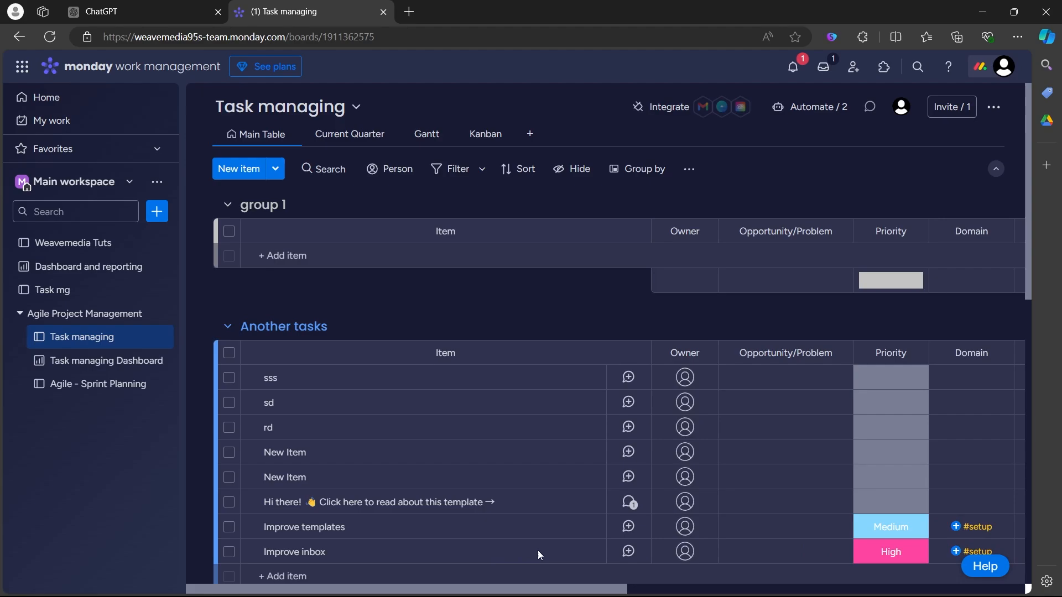
pyautogui.hscroll(5, 620, 545)
pyautogui.hscroll(6, 708, 552)
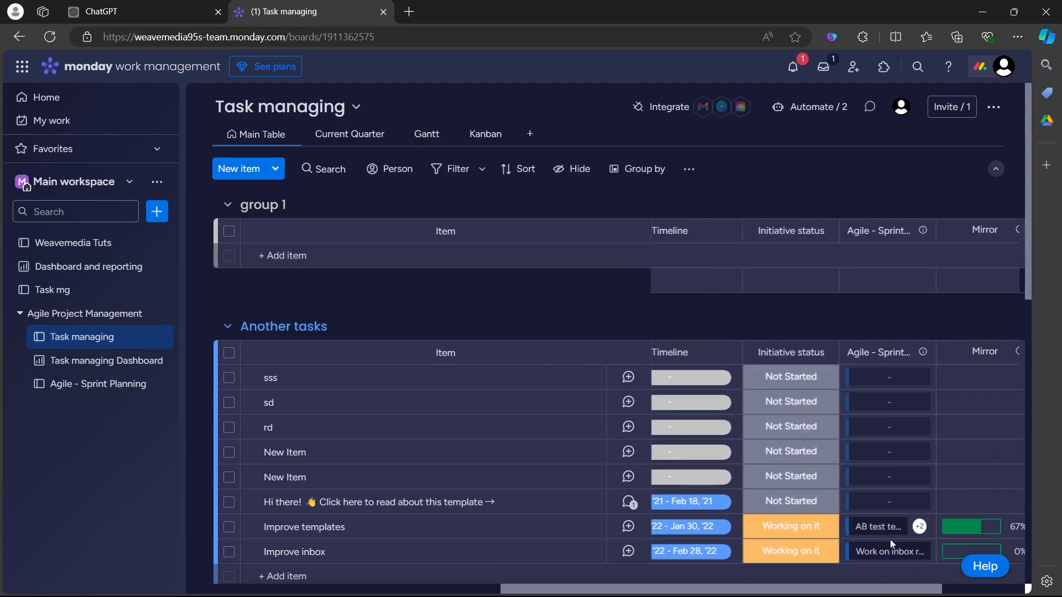
pyautogui.hscroll(1, 891, 539)
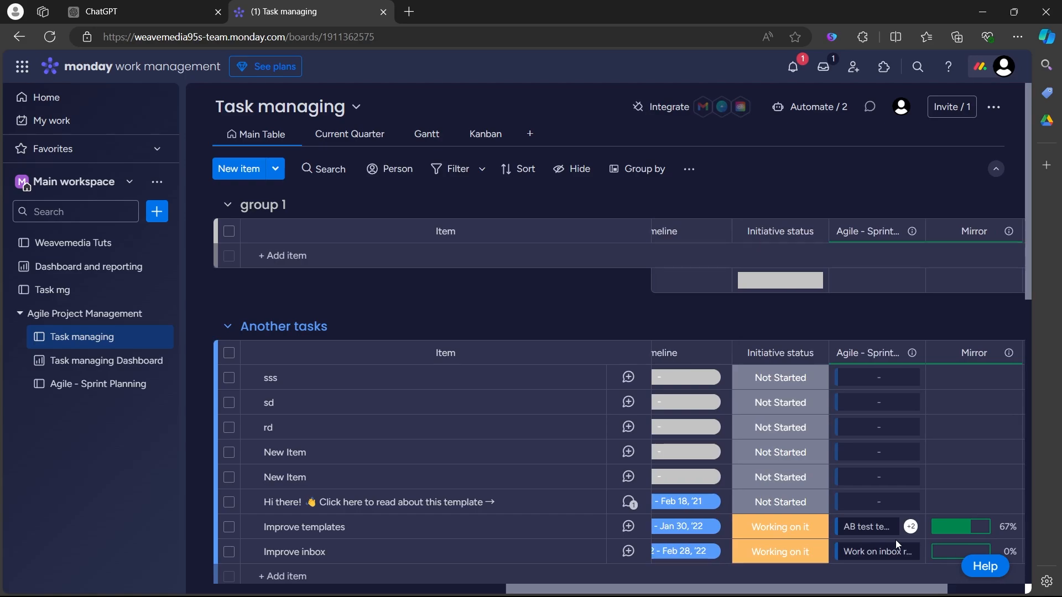
pyautogui.hscroll(-10, 895, 540)
pyautogui.hscroll(12, 960, 551)
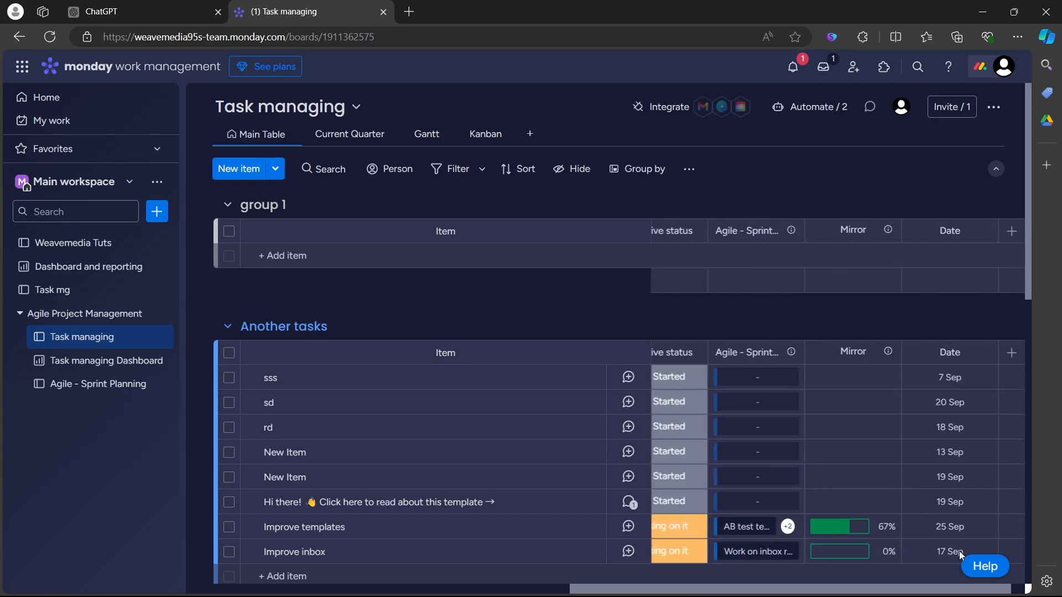
pyautogui.hscroll(-12, 779, 560)
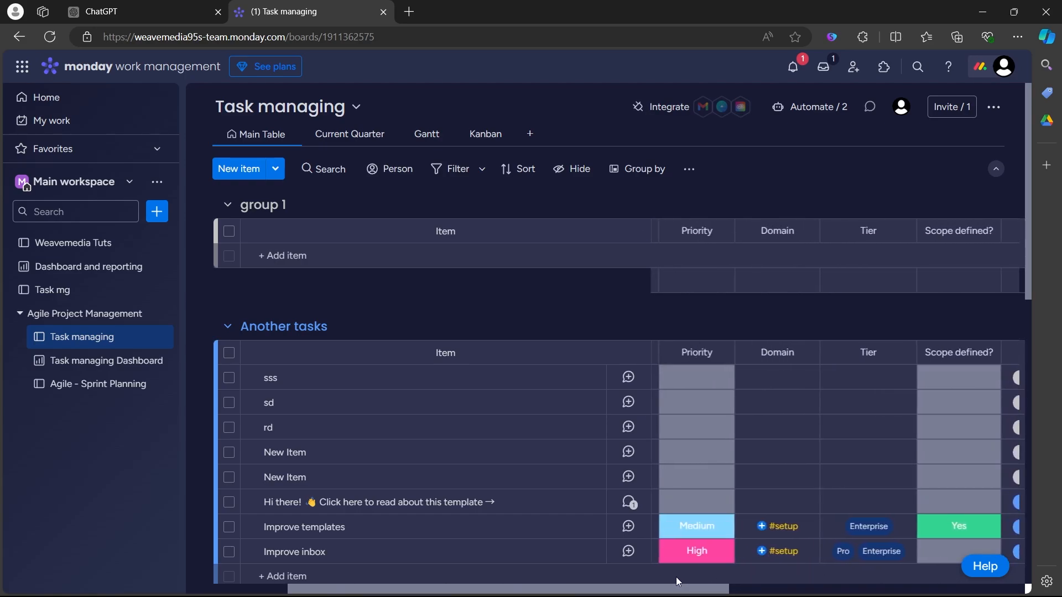
pyautogui.hscroll(8, 676, 577)
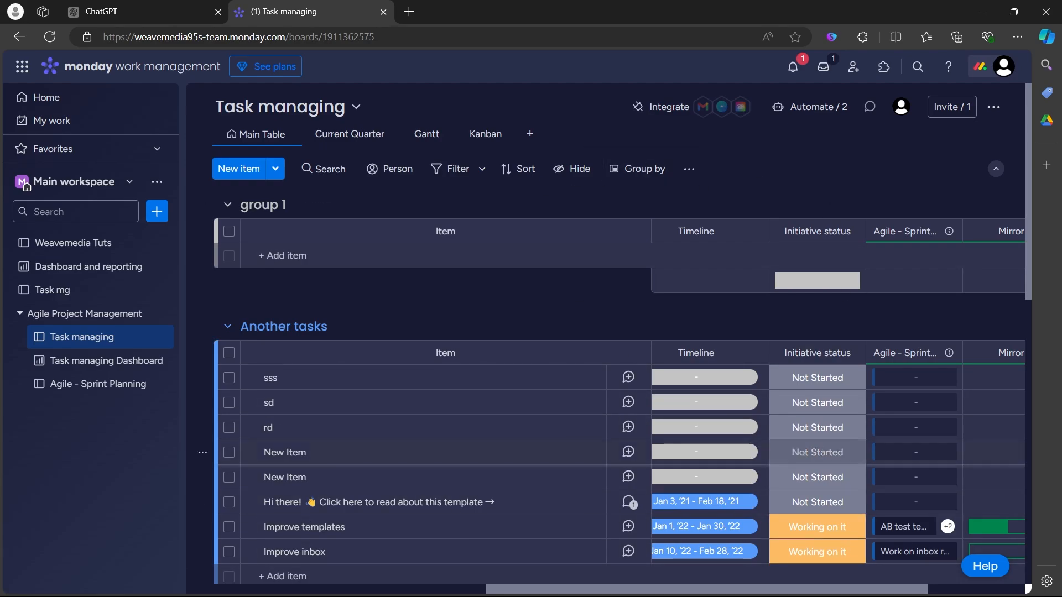